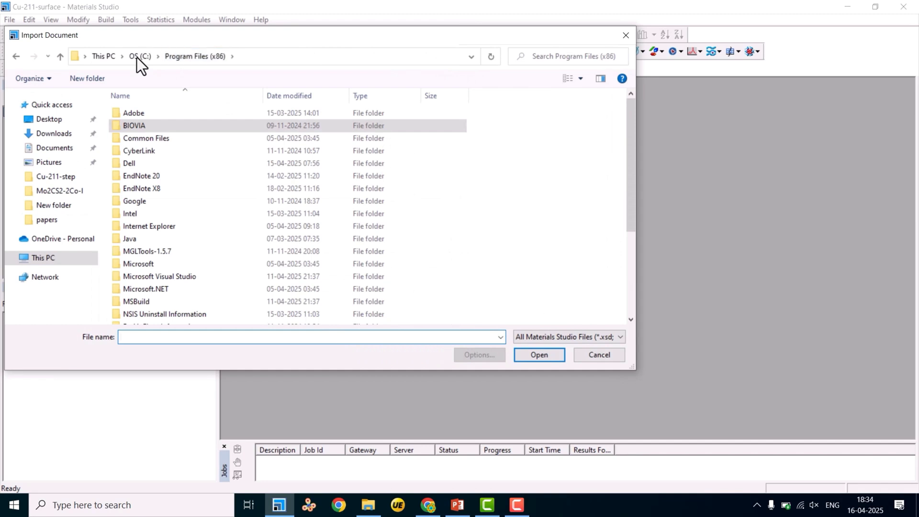
# Step: Browse the import location to BIOVIA > Materials Studio 23.1 > share > Structures
pyautogui.doubleClick(141, 127)
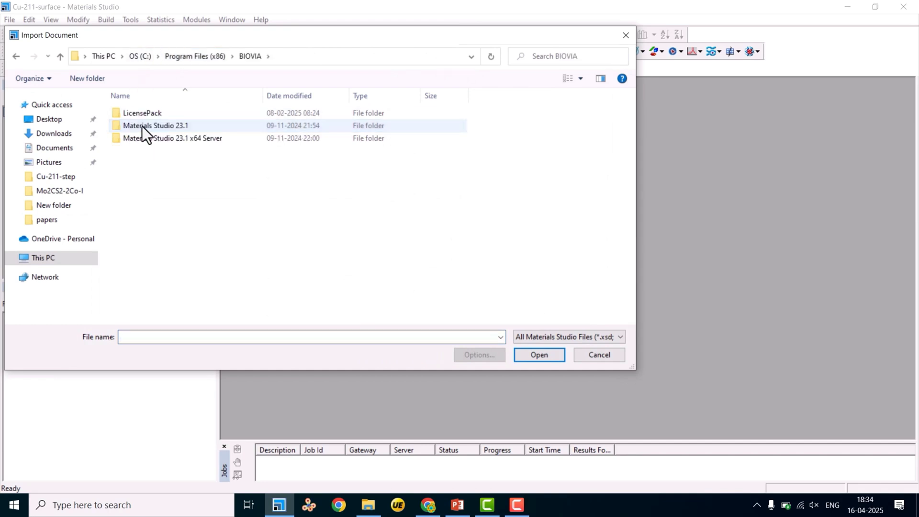
pyautogui.doubleClick(171, 128)
pyautogui.doubleClick(134, 150)
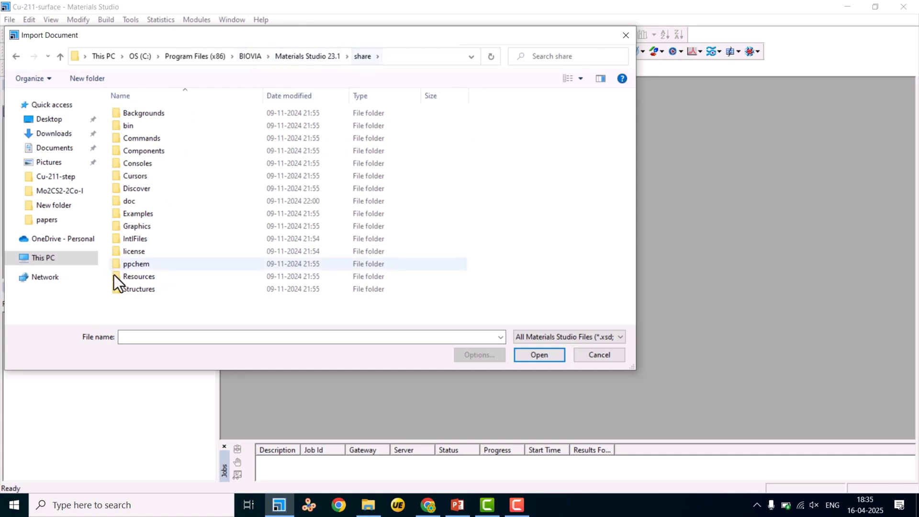
pyautogui.click(139, 290)
pyautogui.doubleClick(139, 290)
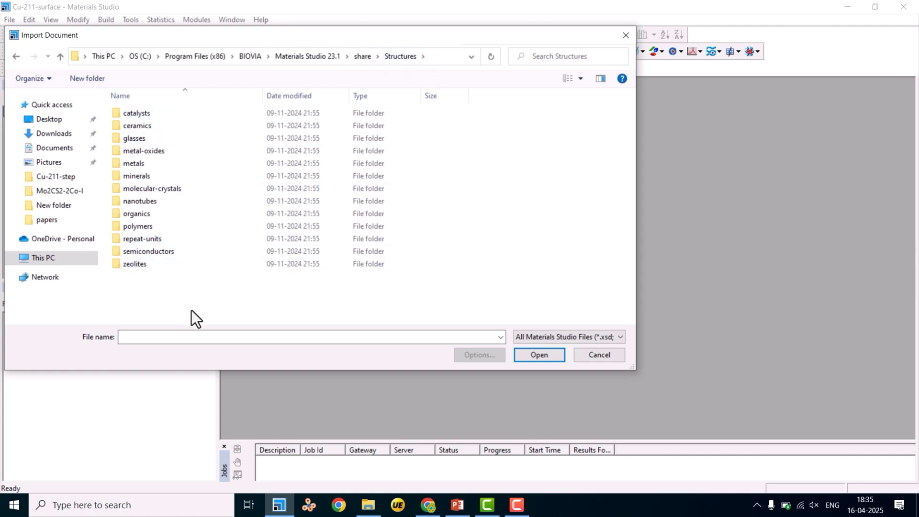
# Step: Import the Cu structure from the pure-metals folder under metals and maximize its document window
pyautogui.doubleClick(141, 167)
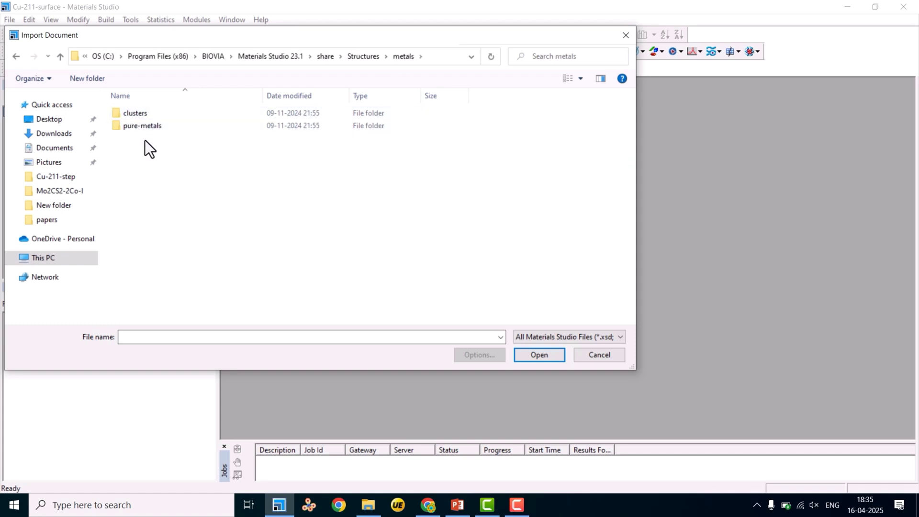
pyautogui.doubleClick(144, 126)
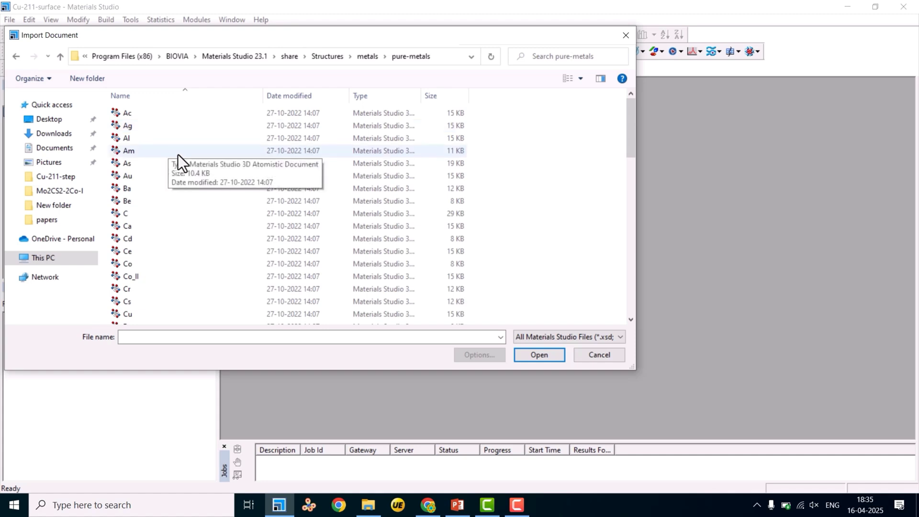
pyautogui.scroll(-4, 191, 197)
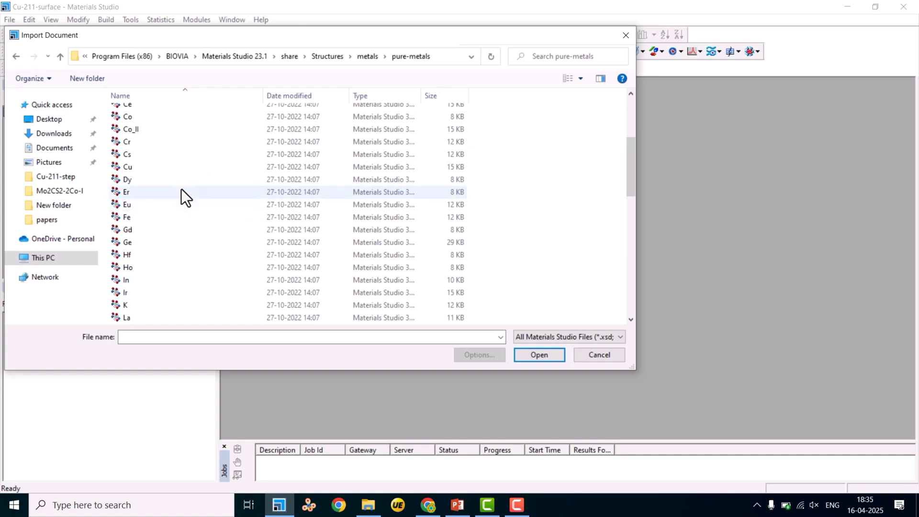
pyautogui.click(129, 168)
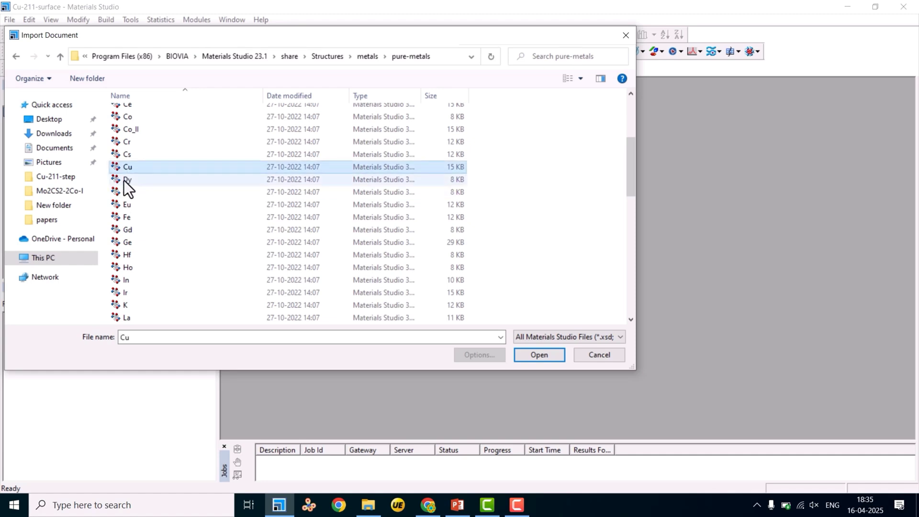
pyautogui.click(543, 354)
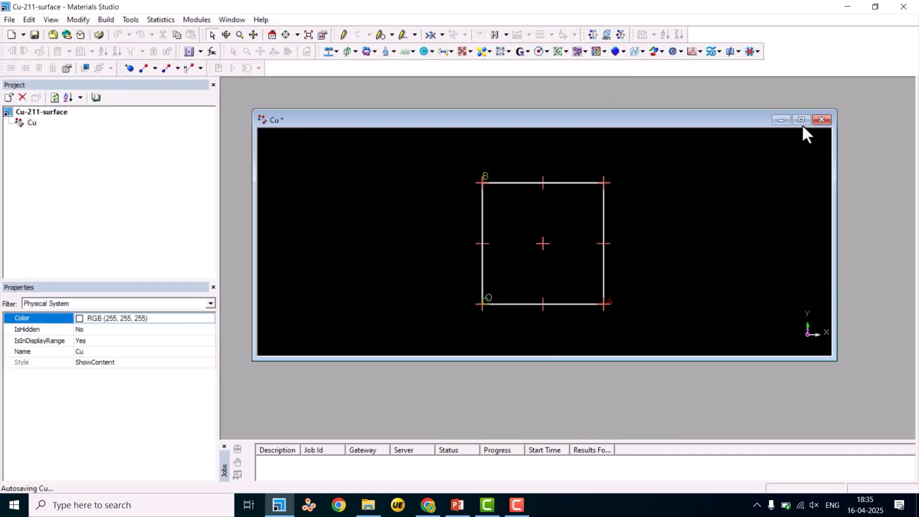
pyautogui.click(801, 119)
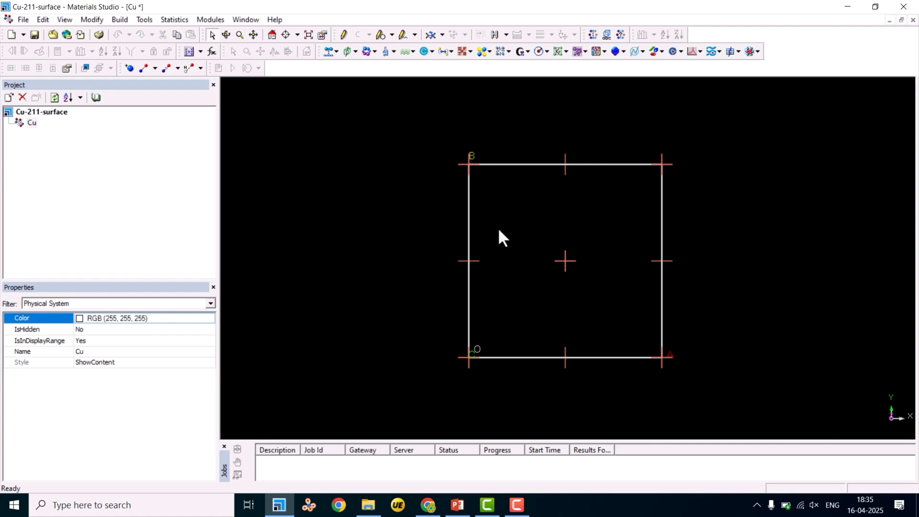
# Step: Display the copper atoms as ball and stick with stick radius 0.1 and ball radius 0.7
pyautogui.rightClick(268, 151)
pyautogui.click(309, 216)
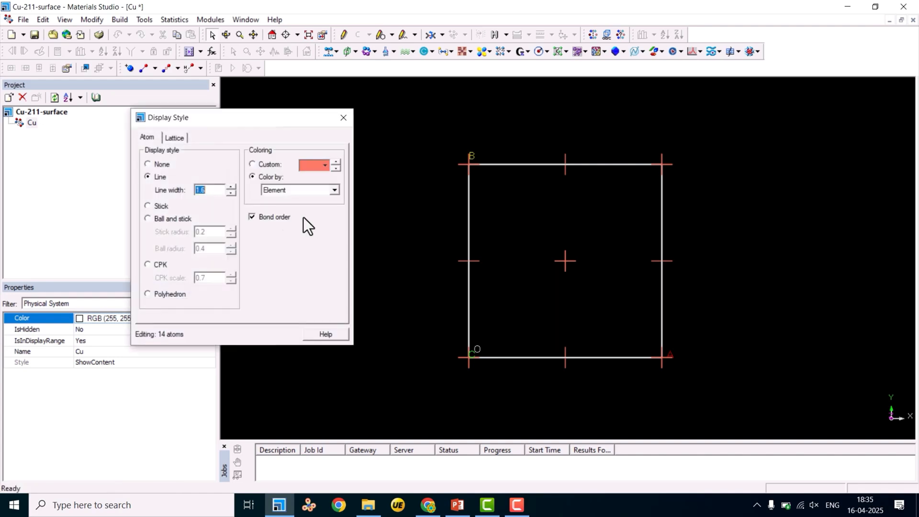
pyautogui.click(171, 220)
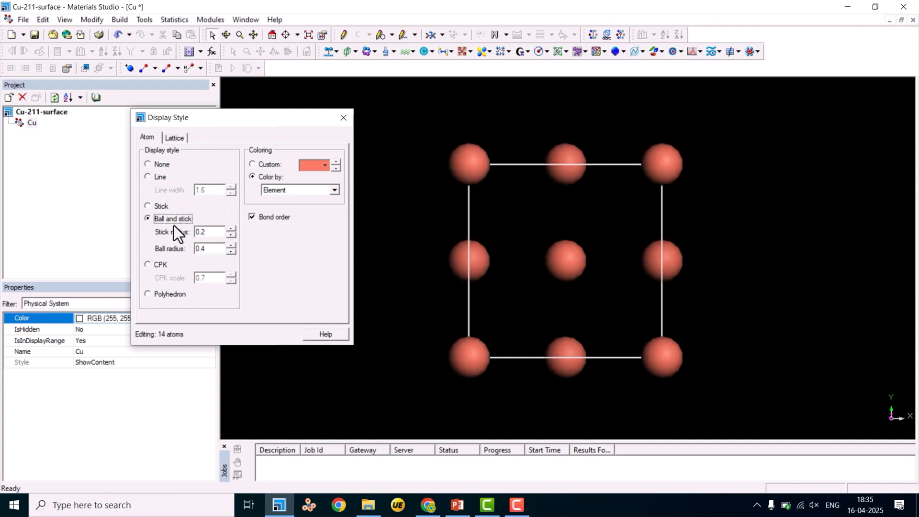
pyautogui.click(231, 235)
pyautogui.click(231, 245)
pyautogui.click(232, 246)
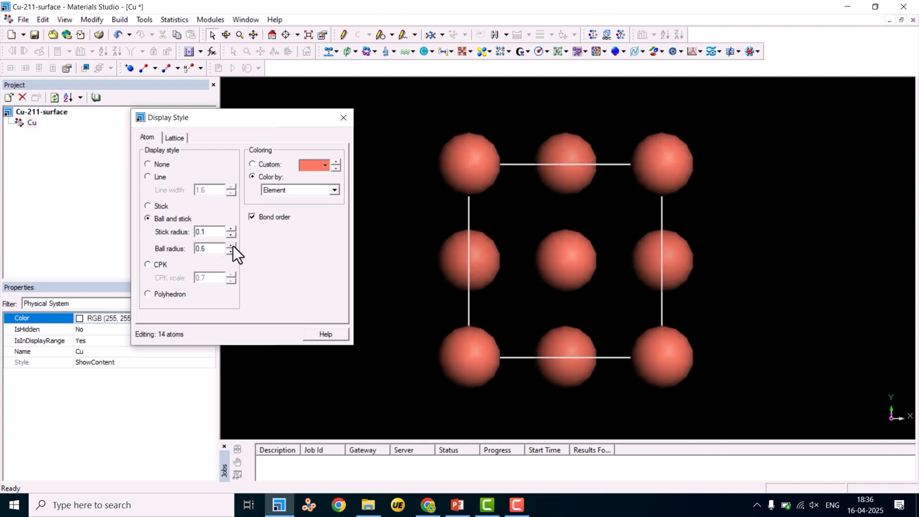
pyautogui.click(232, 246)
pyautogui.click(232, 246)
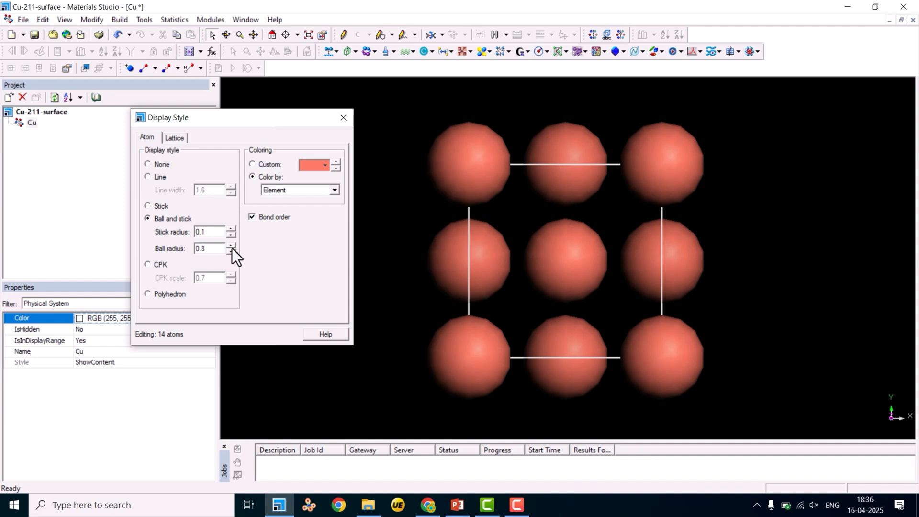
pyautogui.click(231, 251)
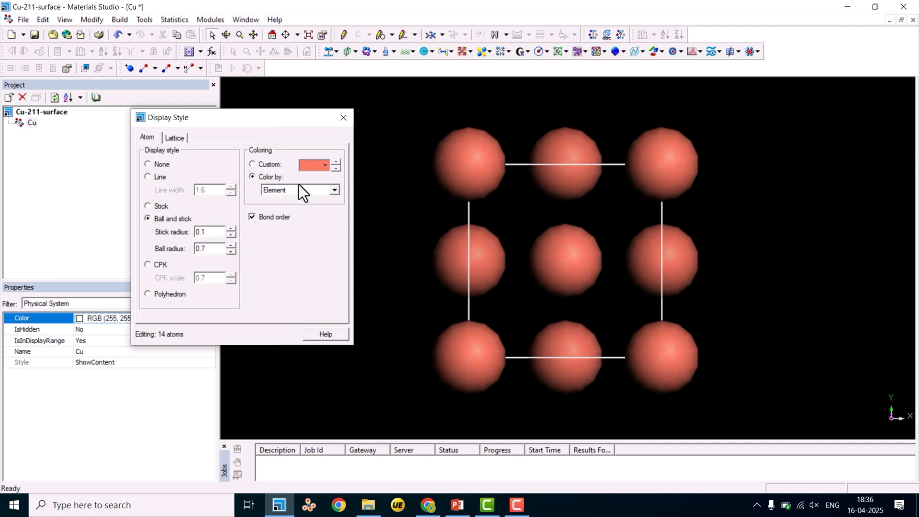
pyautogui.click(343, 117)
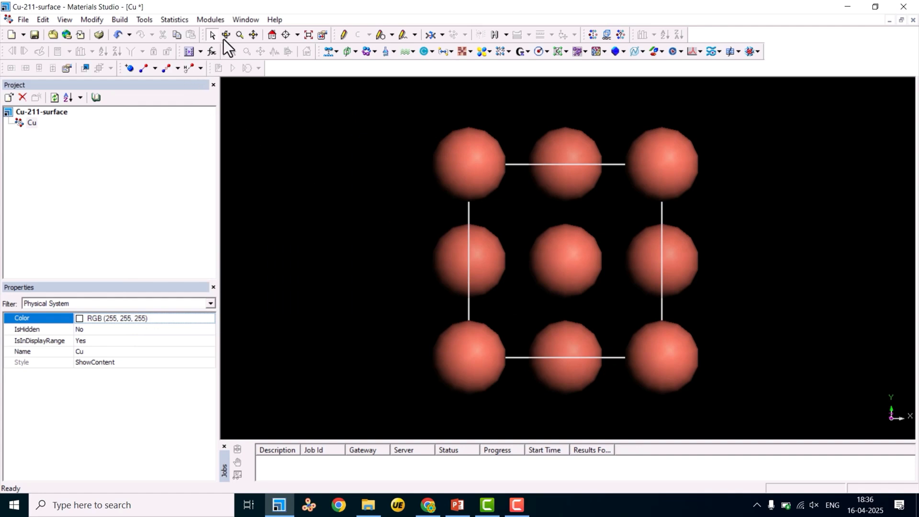
# Step: Calculate the bonds between the copper atoms and view the unit cell from another angle
pyautogui.moveTo(541, 190); pyautogui.dragTo(533, 238)
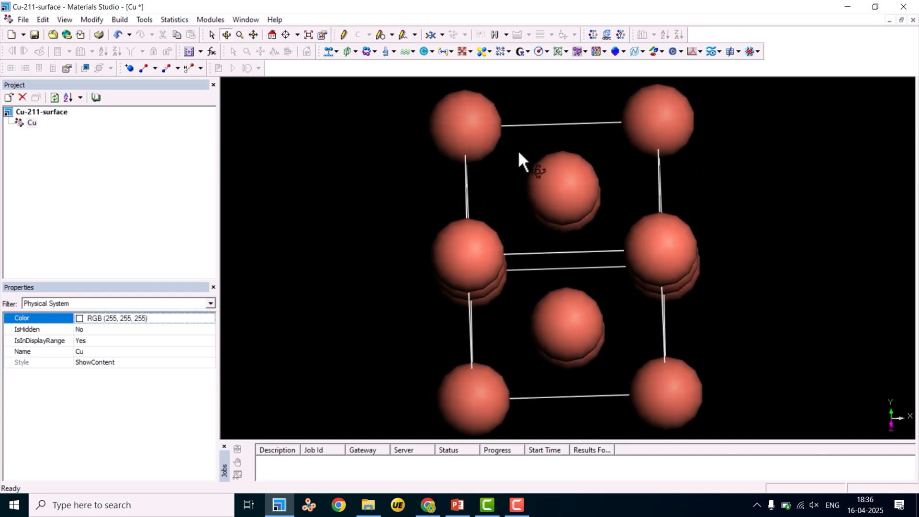
pyautogui.click(144, 69)
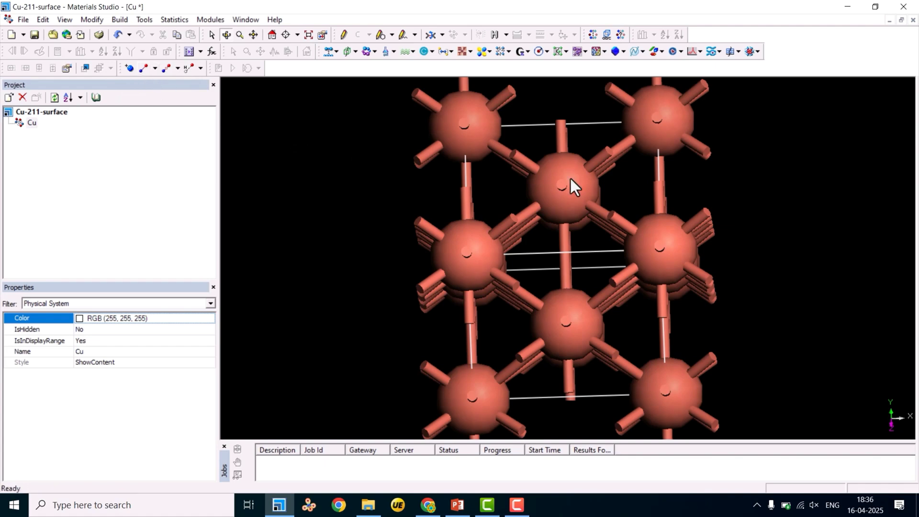
pyautogui.moveTo(625, 251)
pyautogui.mouseDown()
pyautogui.moveTo(631, 172)
pyautogui.moveTo(618, 243)
pyautogui.mouseUp()
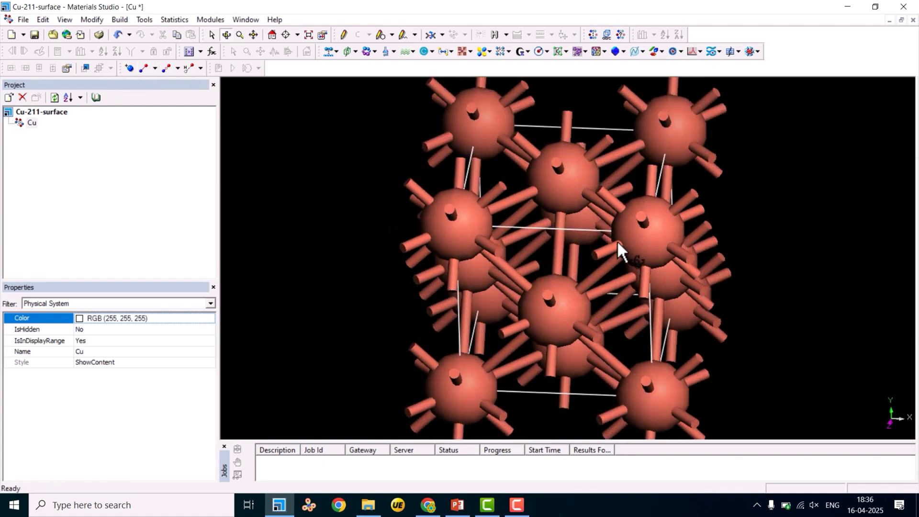
# Step: Check the bonding scheme in the bond calculation options without changing it, and view the bonded cell
pyautogui.click(154, 70)
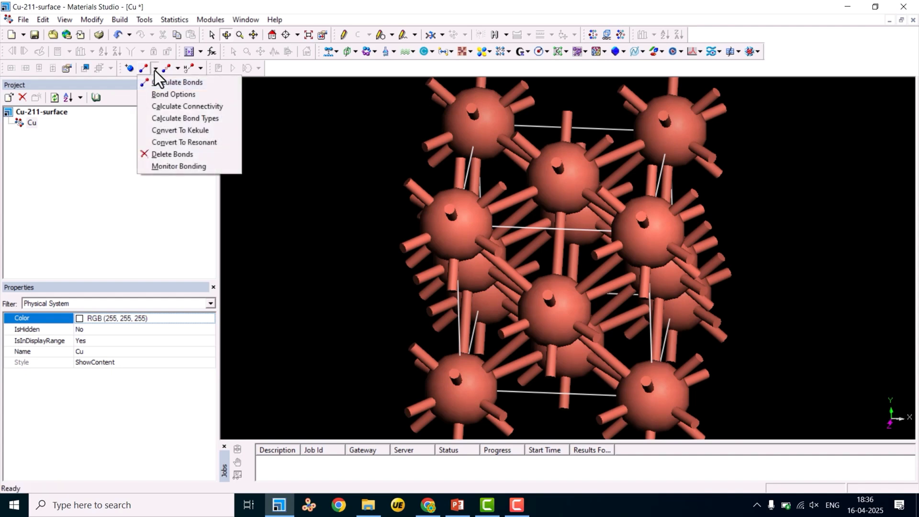
pyautogui.click(158, 95)
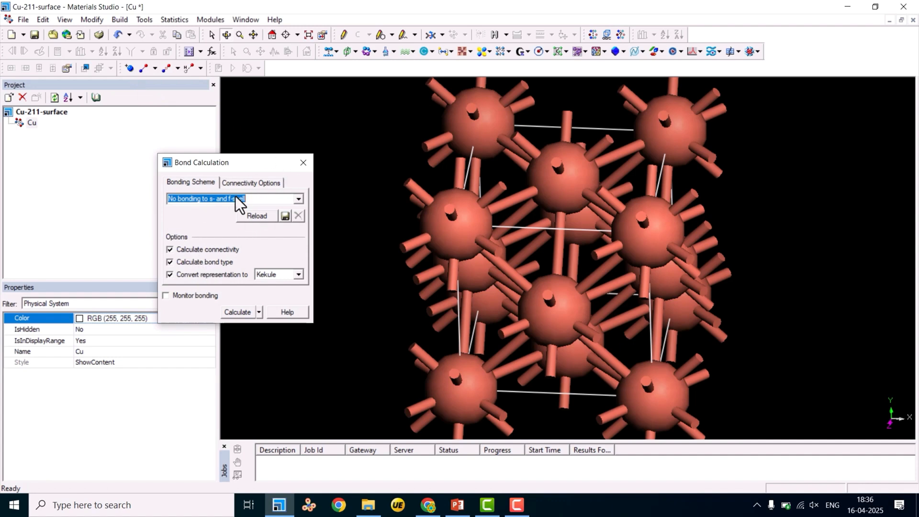
pyautogui.click(302, 163)
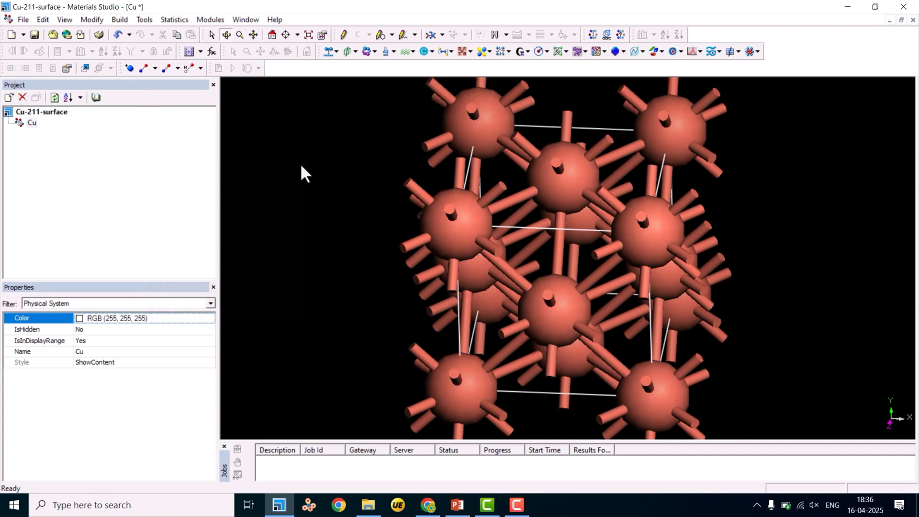
pyautogui.moveTo(504, 233)
pyautogui.mouseDown()
pyautogui.moveTo(513, 216)
pyautogui.moveTo(511, 289)
pyautogui.moveTo(507, 240)
pyautogui.mouseUp()
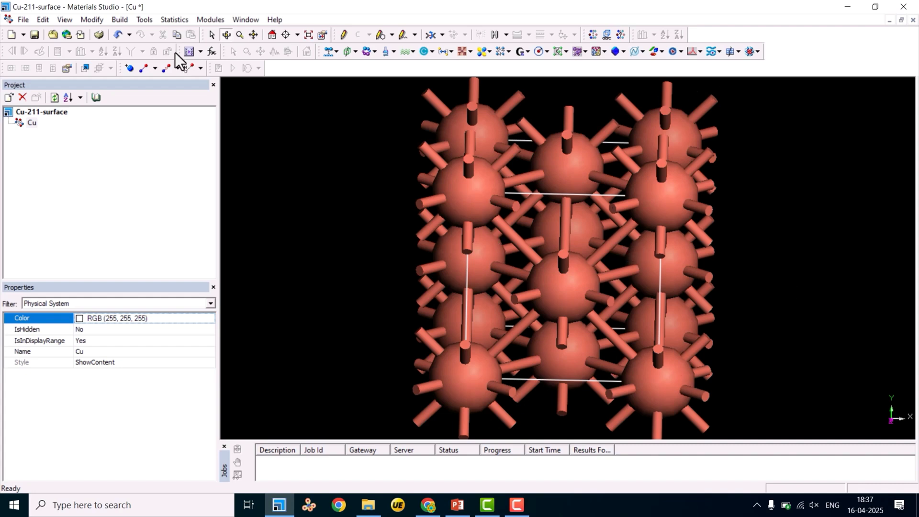
# Step: Examine the Cu crystal's space group, lattice parameters and rebuild options without rebuilding it
pyautogui.click(119, 19)
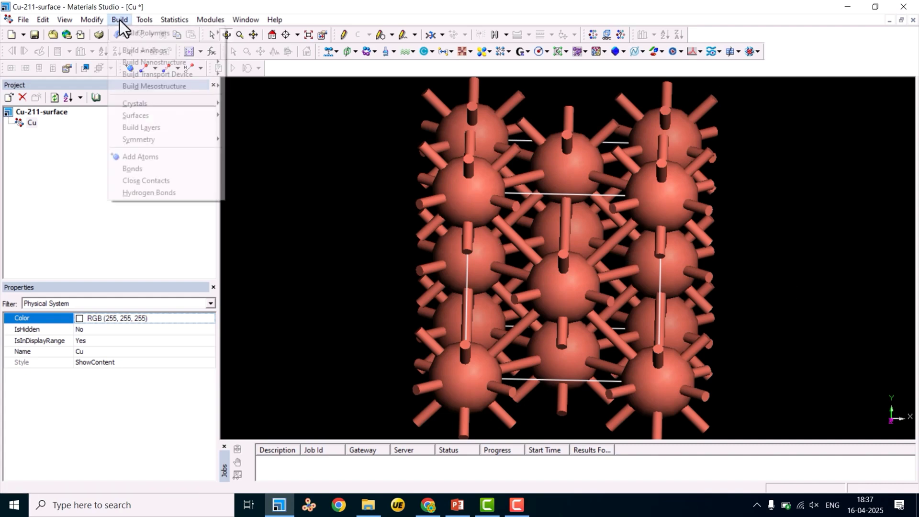
pyautogui.moveTo(142, 104)
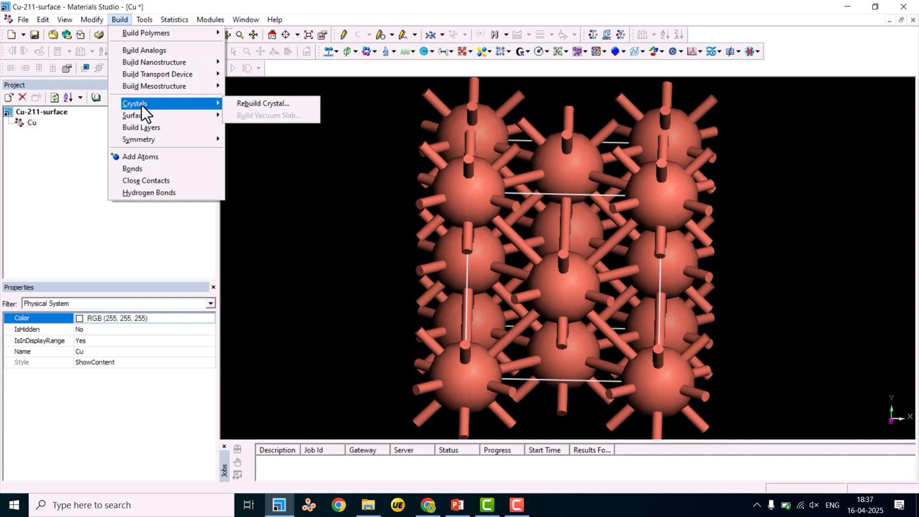
pyautogui.click(264, 103)
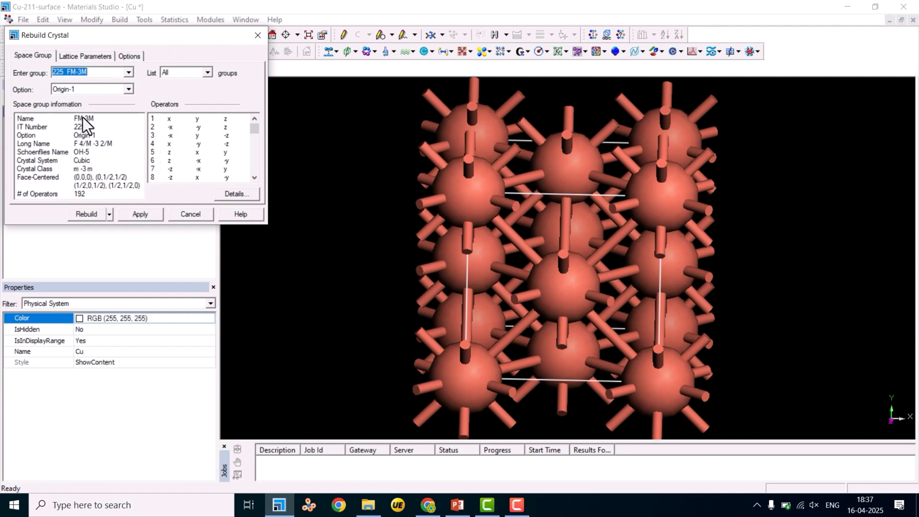
pyautogui.click(77, 57)
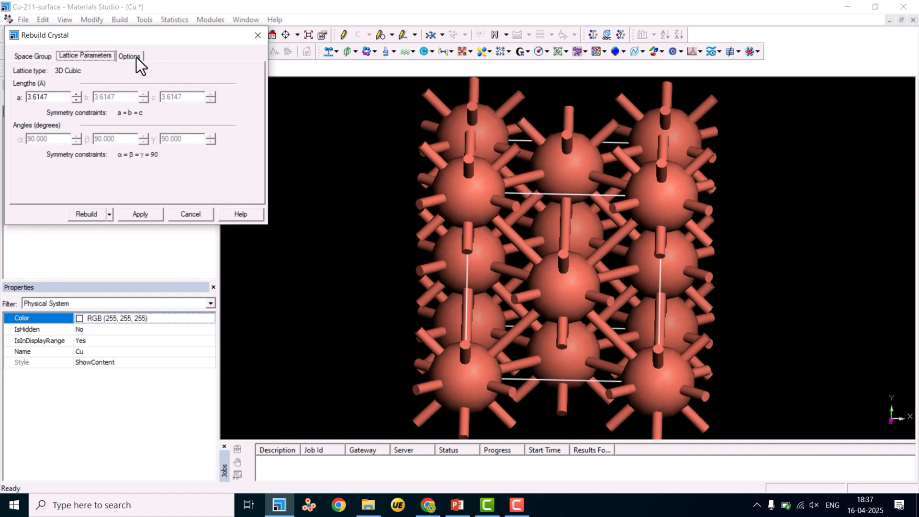
pyautogui.click(129, 56)
pyautogui.click(93, 58)
pyautogui.click(36, 58)
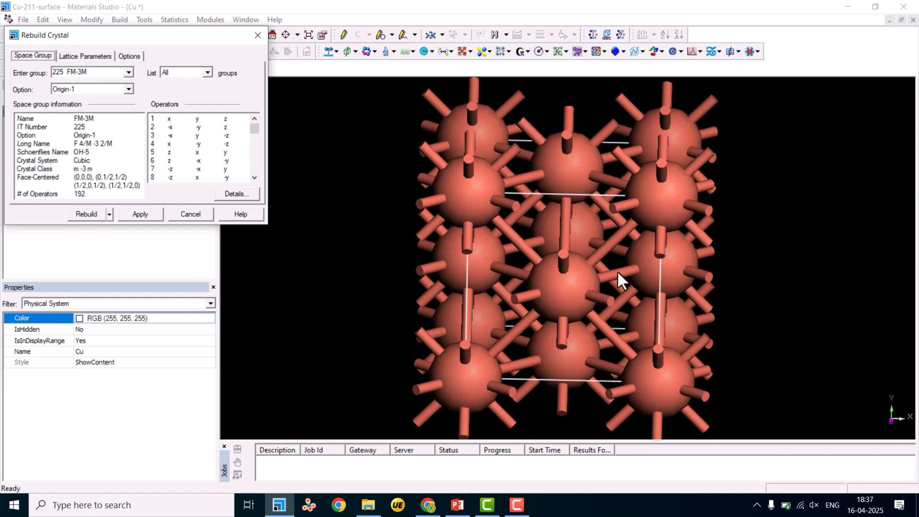
pyautogui.click(257, 34)
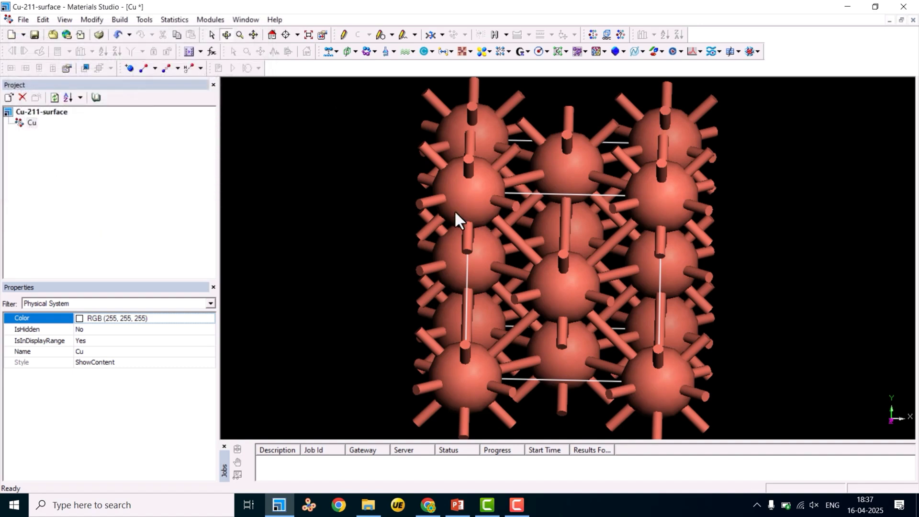
# Step: Set up a surface cleave of the Cu crystal on the (2 1 1) plane with a fractional thickness of 0.5
pyautogui.click(119, 20)
pyautogui.moveTo(145, 107)
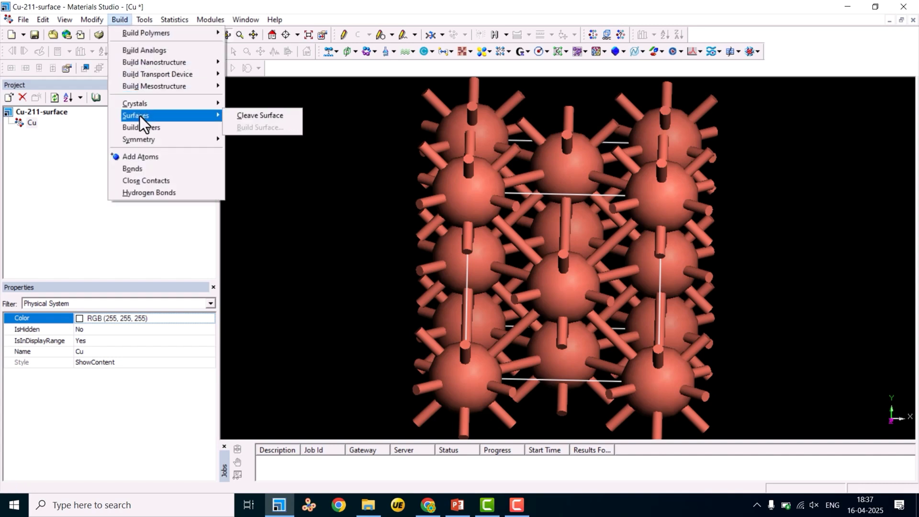
pyautogui.click(259, 116)
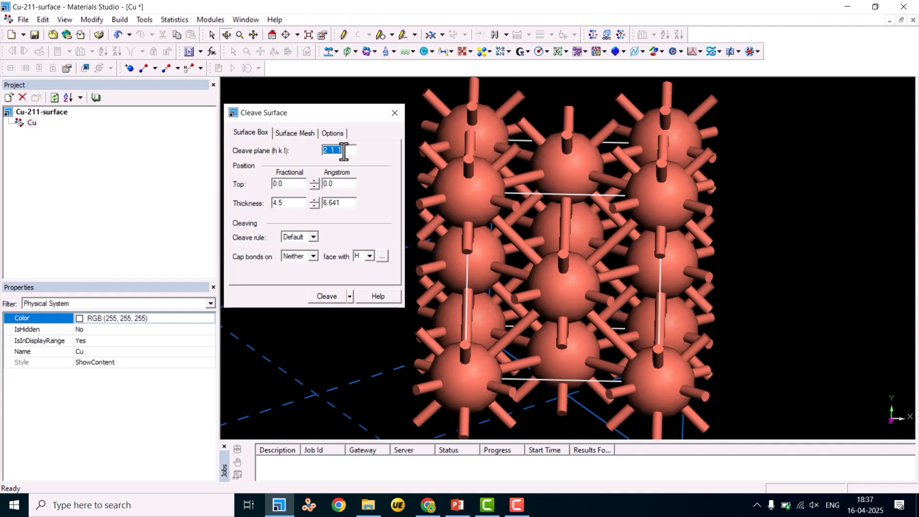
pyautogui.click(327, 151)
pyautogui.moveTo(342, 150); pyautogui.dragTo(309, 148)
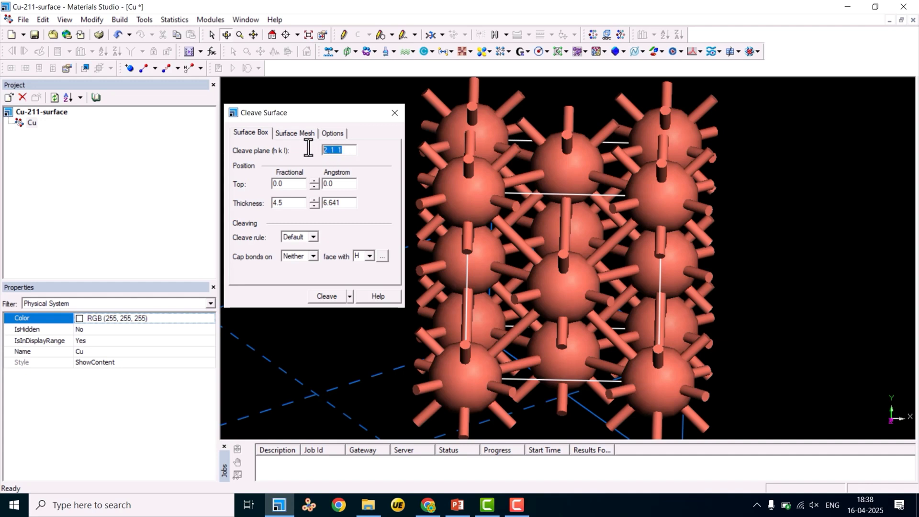
pyautogui.click(315, 206)
pyautogui.click(315, 205)
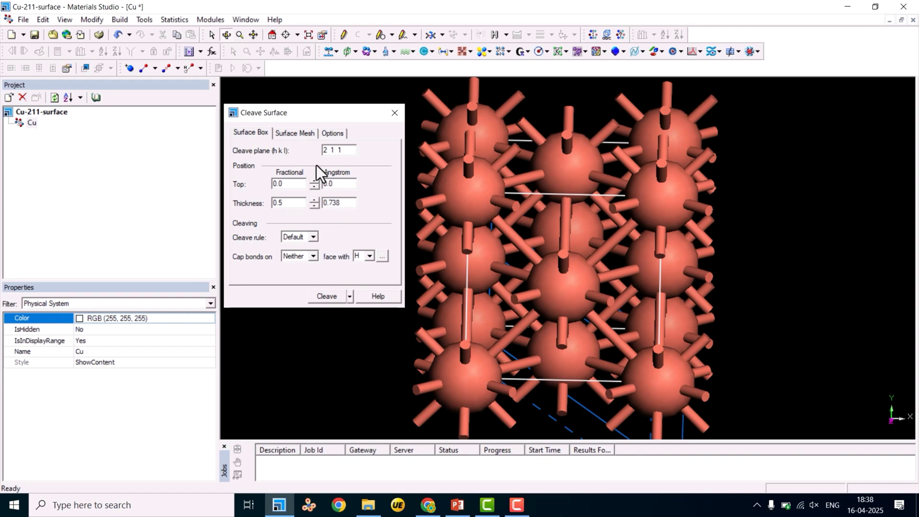
# Step: Inspect the cleave box's orientation in the crystal, the cleave's lattice options and its surface mesh settings
pyautogui.scroll(-3, 551, 238)
pyautogui.moveTo(574, 223); pyautogui.dragTo(605, 231)
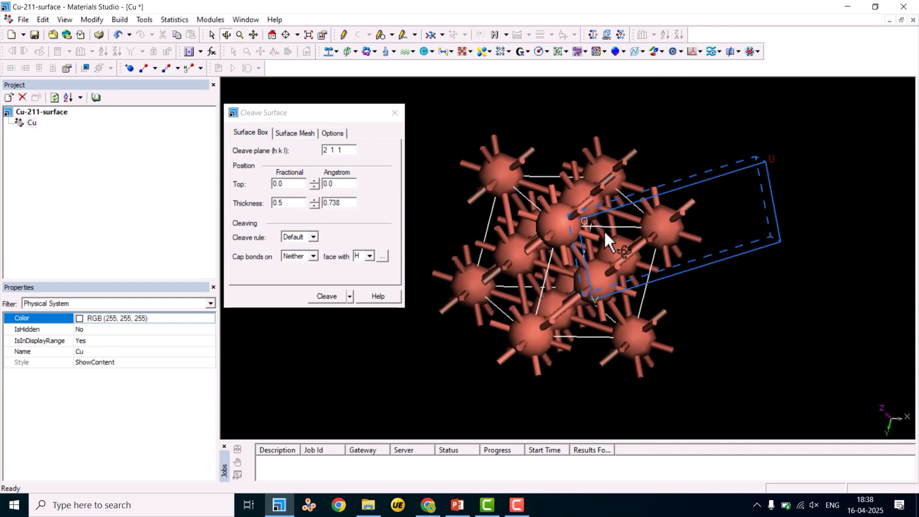
pyautogui.click(327, 134)
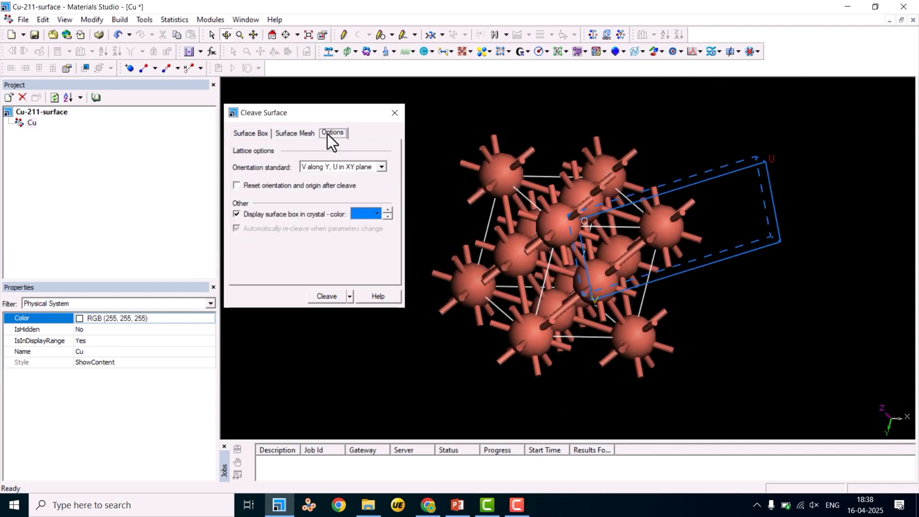
pyautogui.click(301, 136)
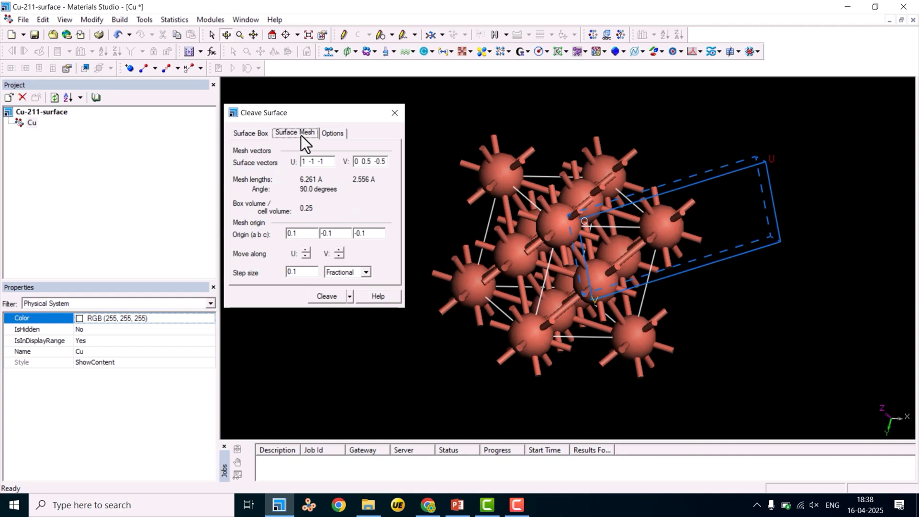
# Step: Try shifting the cleave's surface mesh origin along U by 0.1 fractional steps, ending at 0.1 -0.1 -0.1
pyautogui.click(306, 256)
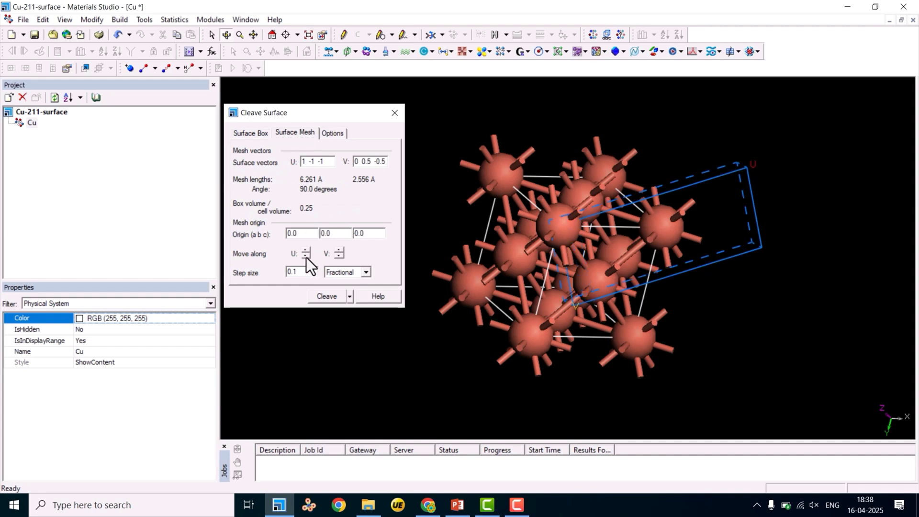
pyautogui.moveTo(529, 246); pyautogui.dragTo(609, 265)
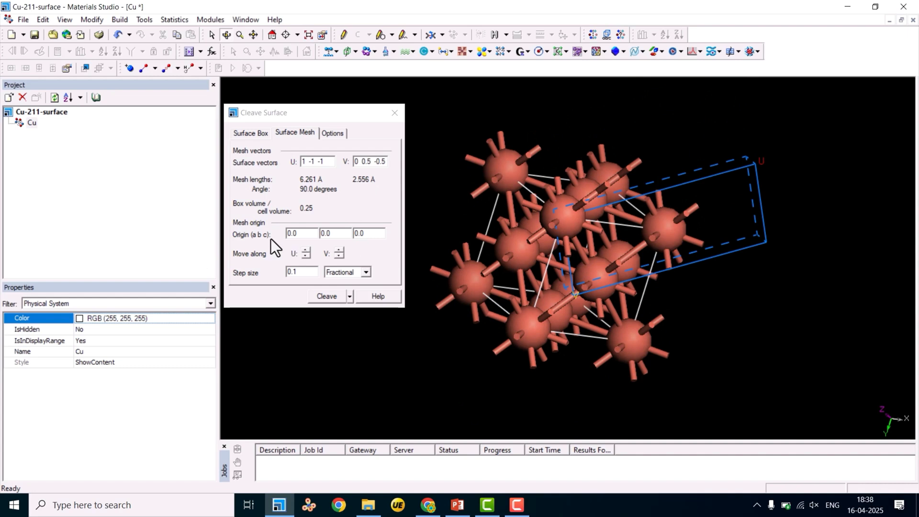
pyautogui.click(307, 252)
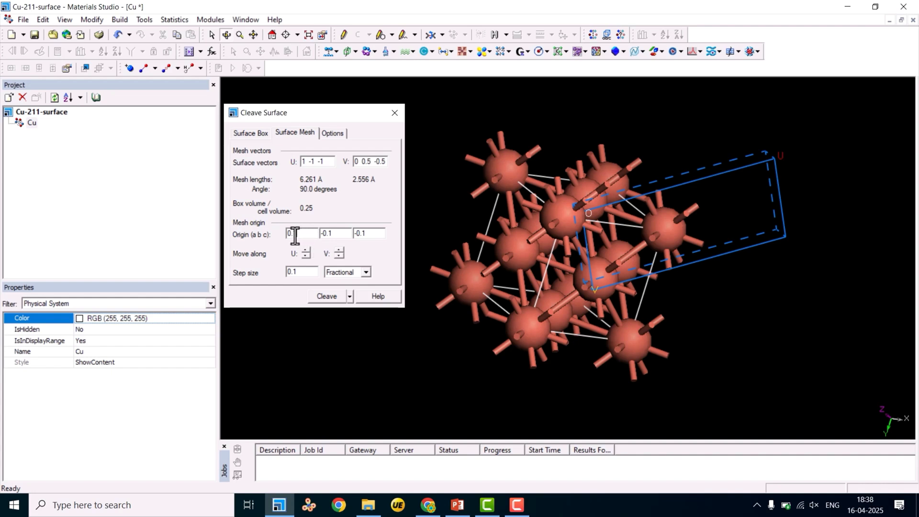
pyautogui.click(307, 250)
pyautogui.click(306, 257)
# Step: Cleave the Cu crystal on the (2 1 1) plane with a fractional thickness of 0.5
pyautogui.click(252, 135)
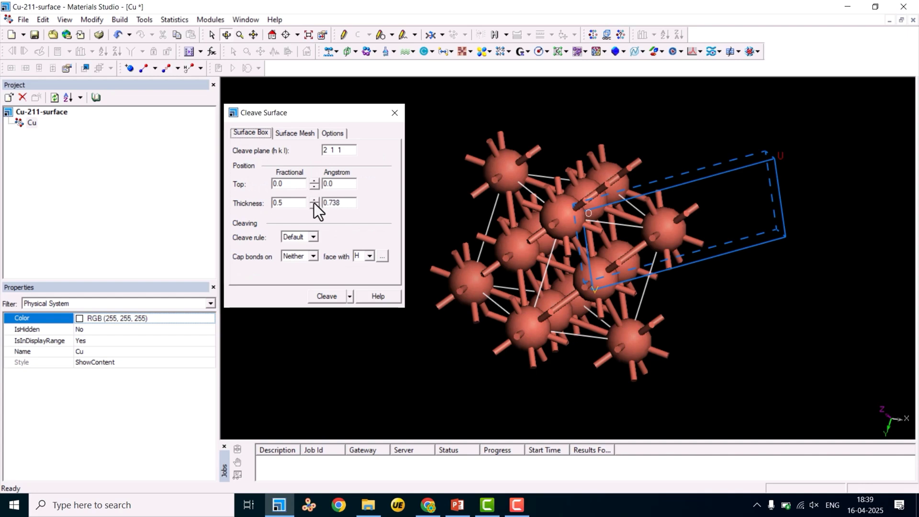
pyautogui.click(278, 203)
pyautogui.click(328, 296)
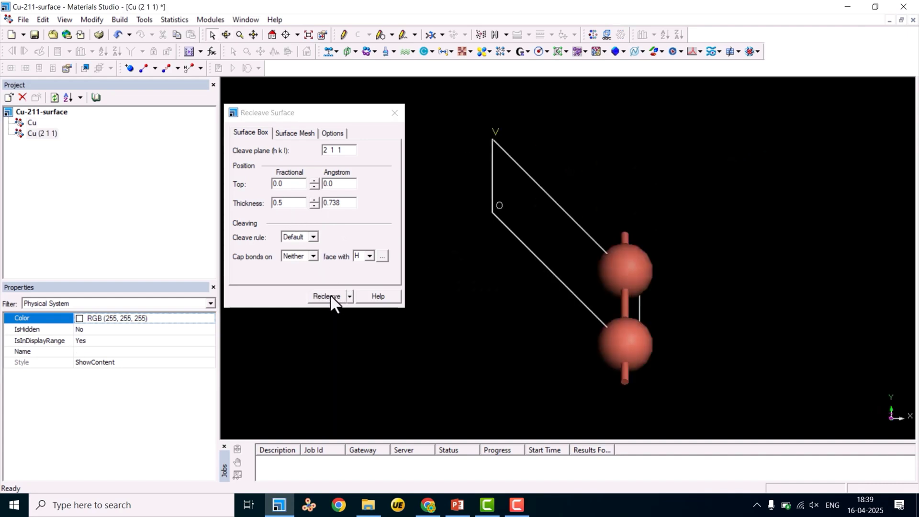
# Step: Increase the cleaved Cu (2 1 1) surface's fractional thickness to 4.5, checking the added atomic layers from the side
pyautogui.click(226, 35)
pyautogui.moveTo(601, 312); pyautogui.dragTo(694, 261)
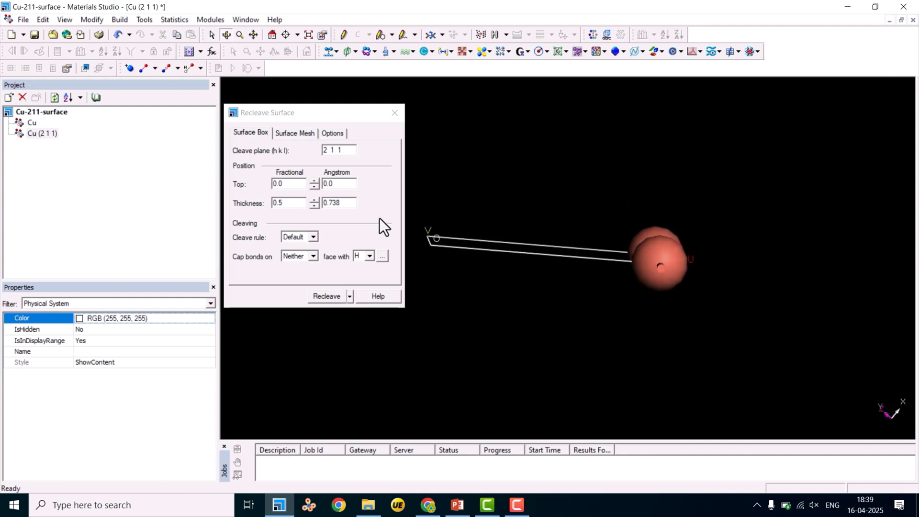
pyautogui.click(315, 200)
pyautogui.moveTo(599, 283); pyautogui.dragTo(598, 246)
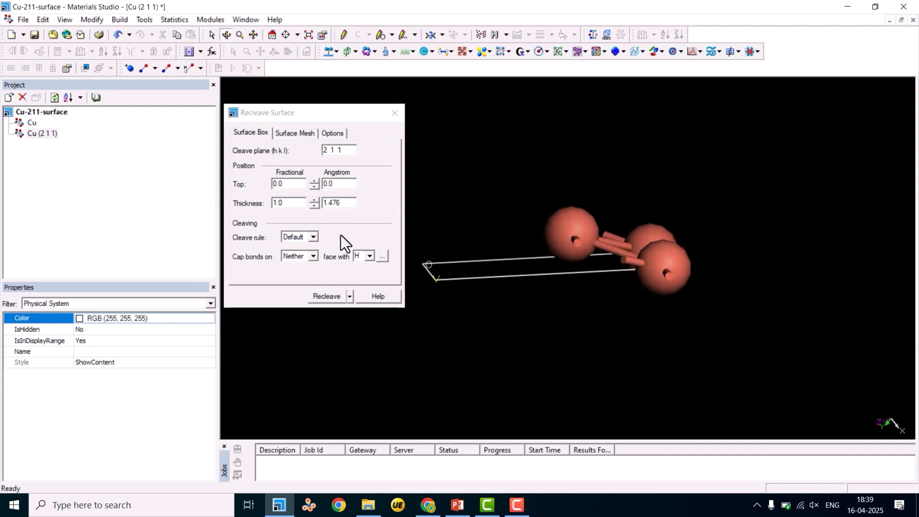
pyautogui.click(314, 200)
pyautogui.moveTo(559, 242); pyautogui.dragTo(555, 228)
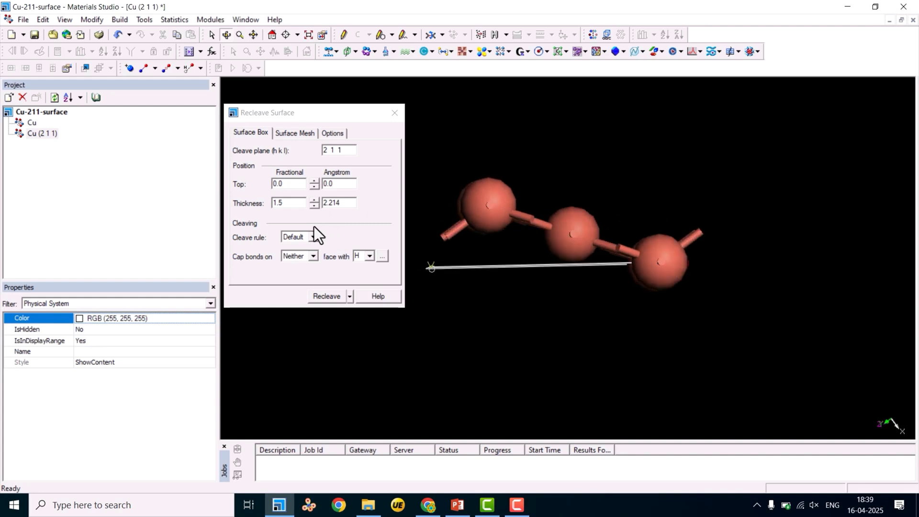
pyautogui.click(316, 200)
pyautogui.click(316, 200)
pyautogui.click(316, 200)
pyautogui.click(315, 200)
pyautogui.click(314, 200)
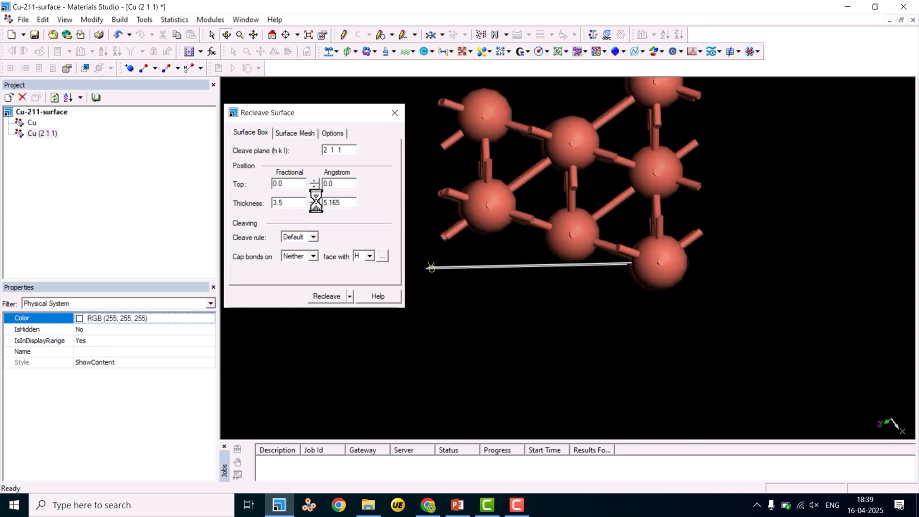
pyautogui.click(314, 200)
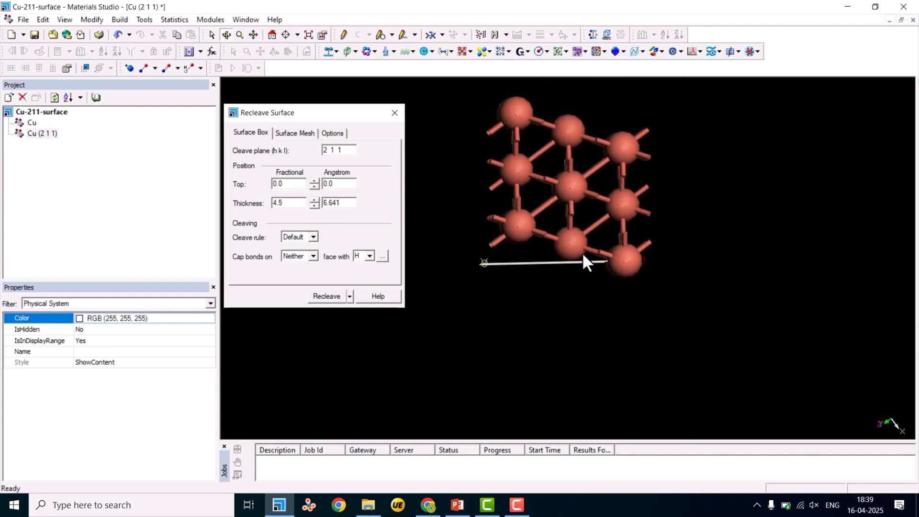
# Step: Build a vacuum slab crystal from the cleaved Cu (2 1 1) surface with C vacuum orientation and a 20 Å vacuum thickness
pyautogui.moveTo(582, 243); pyautogui.dragTo(500, 242)
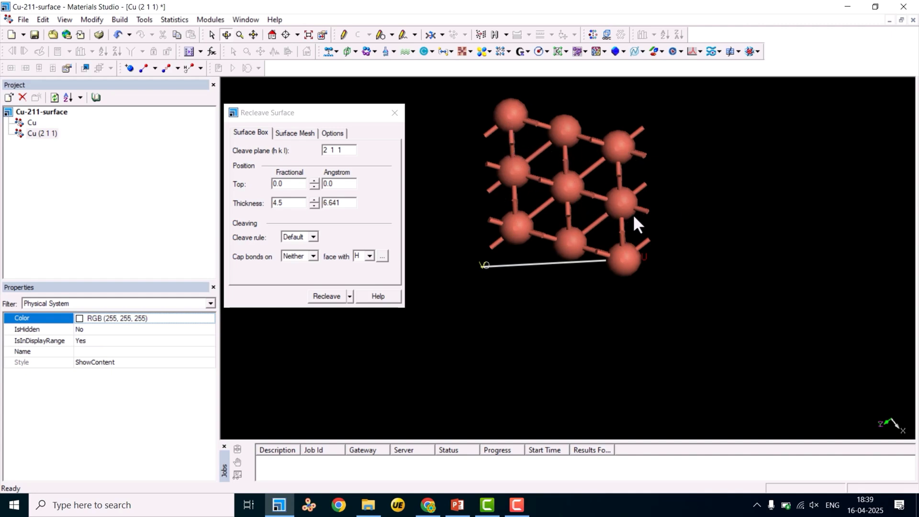
pyautogui.moveTo(583, 161); pyautogui.dragTo(494, 215)
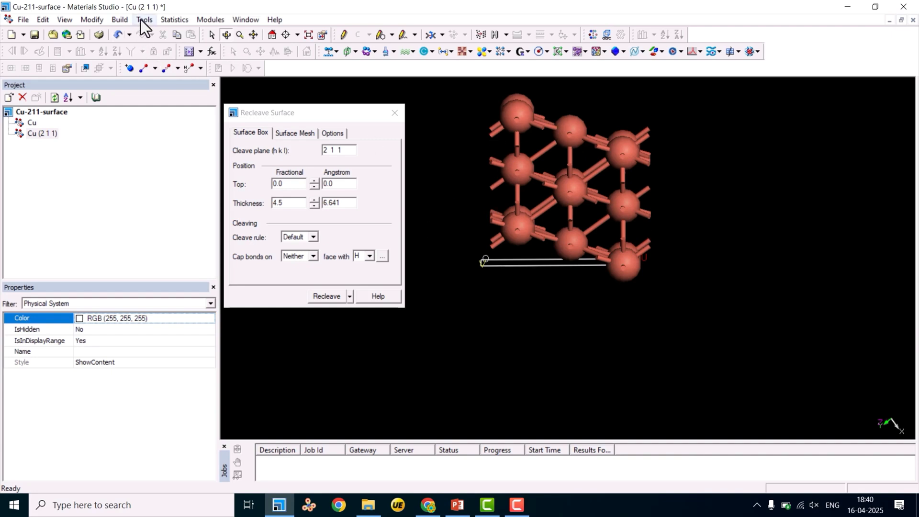
pyautogui.click(117, 21)
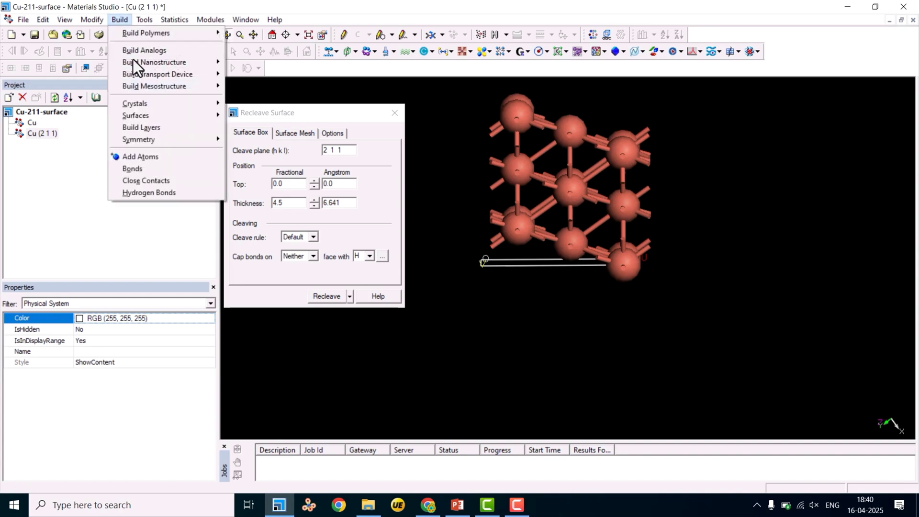
pyautogui.moveTo(142, 102)
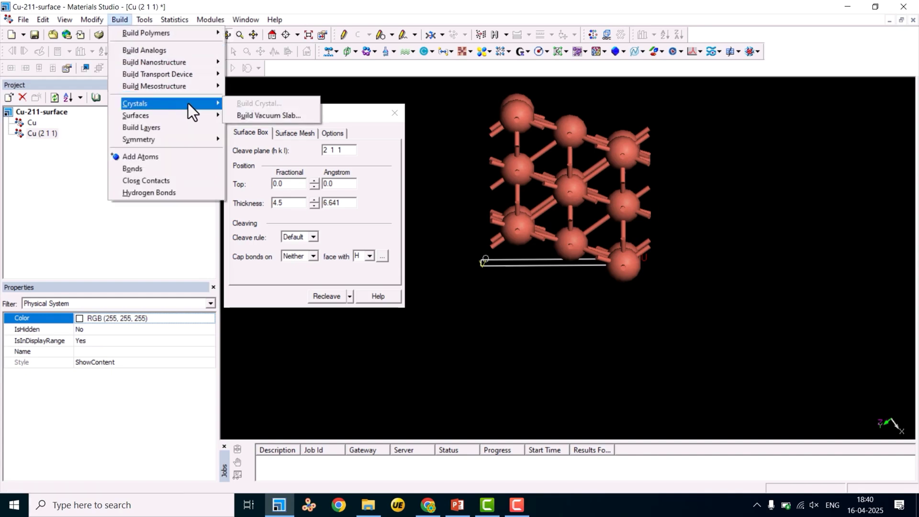
pyautogui.click(260, 116)
pyautogui.click(90, 91)
pyautogui.moveTo(95, 93); pyautogui.dragTo(73, 92)
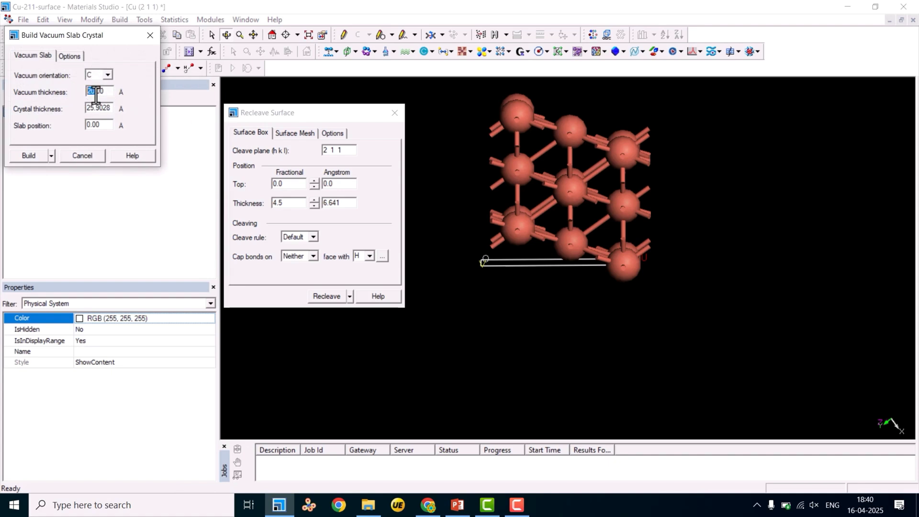
pyautogui.click(30, 154)
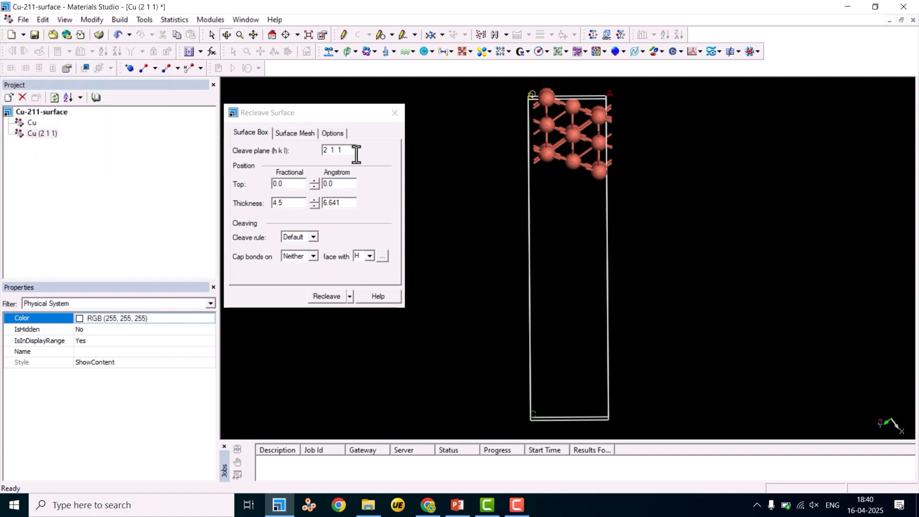
# Step: Turn the vacuum slab so the atoms sit at its base and set the lattice display range's maximum to 2 along A
pyautogui.moveTo(590, 135); pyautogui.dragTo(585, 350, button='right')
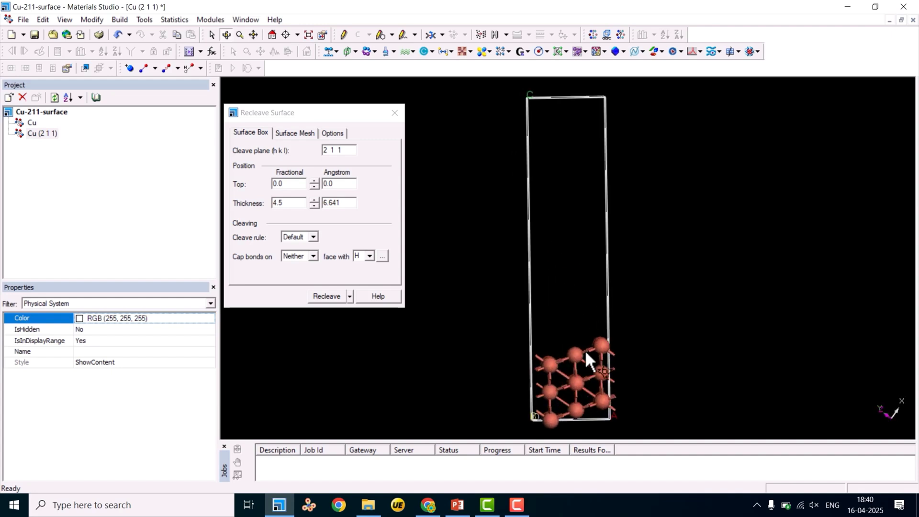
pyautogui.scroll(3, 585, 349)
pyautogui.click(253, 35)
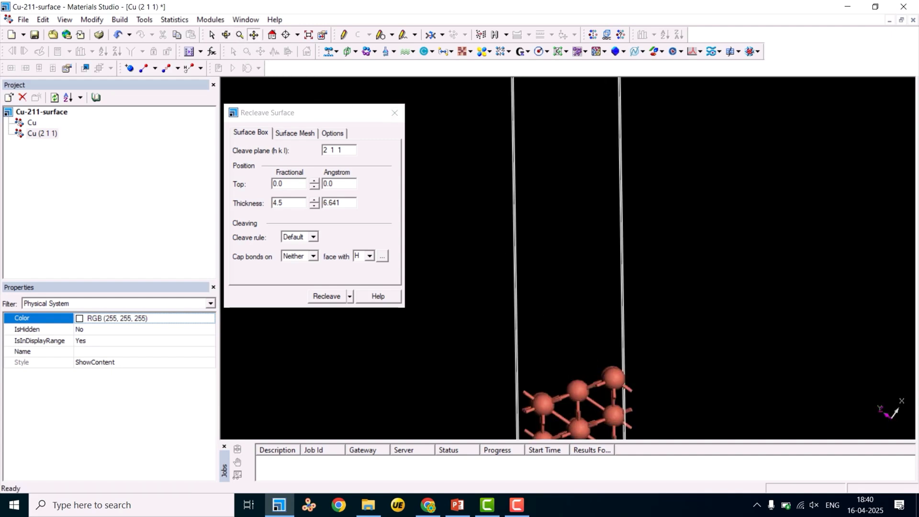
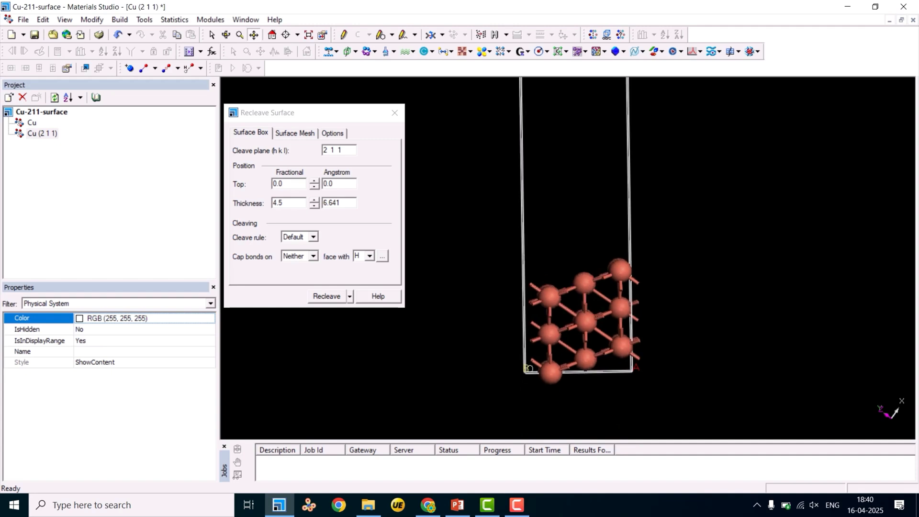
pyautogui.rightClick(445, 120)
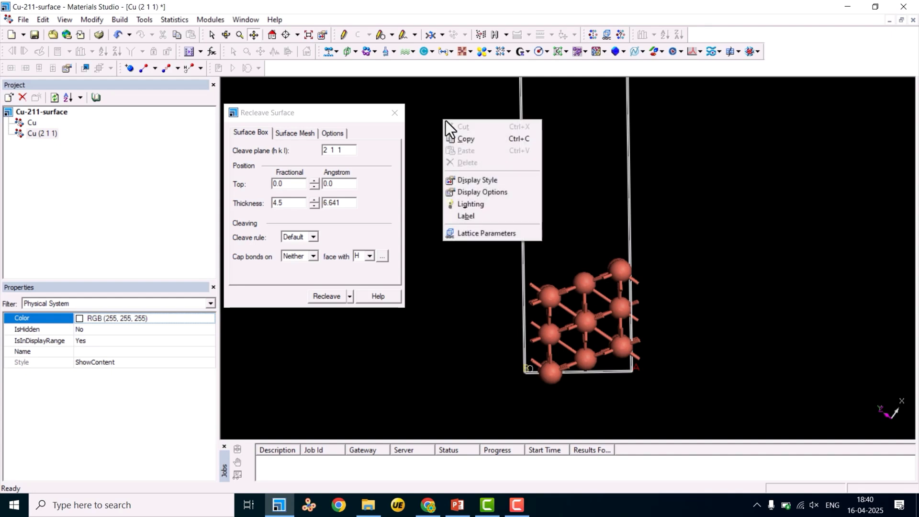
pyautogui.click(490, 182)
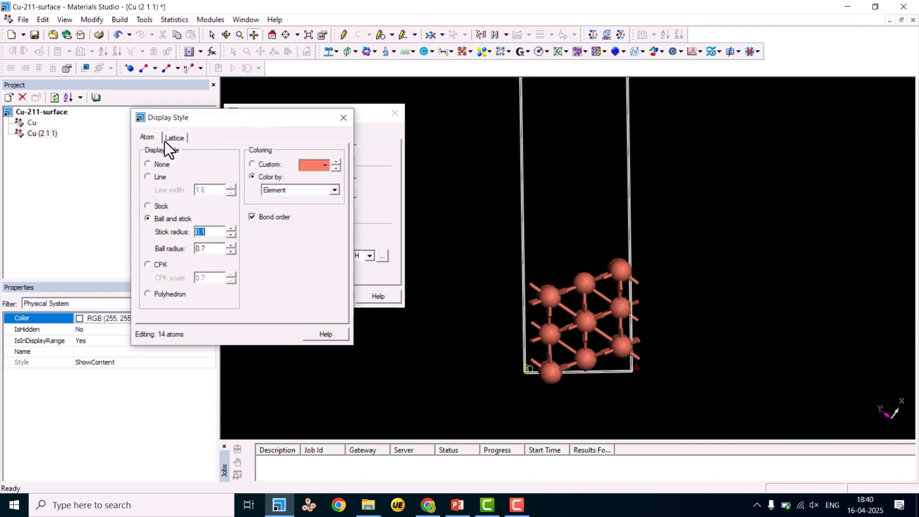
pyautogui.click(169, 141)
pyautogui.click(231, 192)
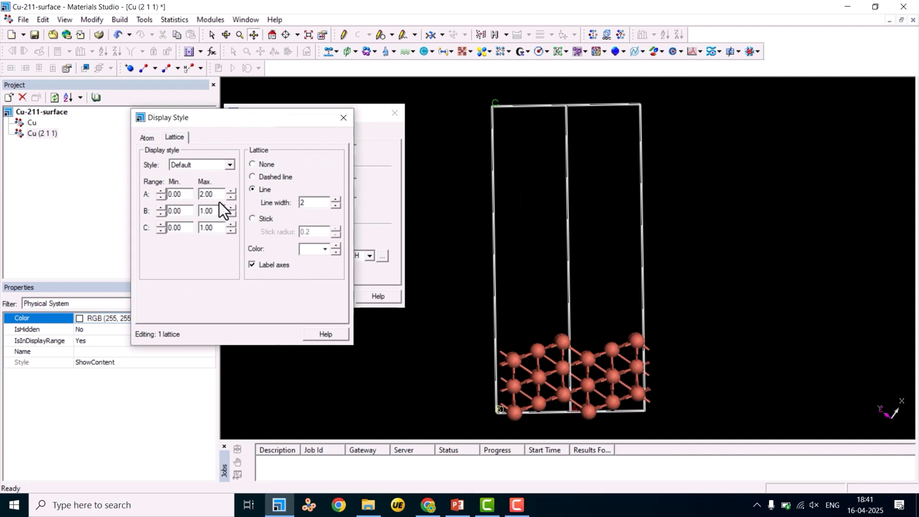
# Step: Set the slab's lattice display range maximum to 4 along B
pyautogui.click(231, 208)
pyautogui.moveTo(552, 211); pyautogui.dragTo(561, 196)
pyautogui.click(227, 35)
pyautogui.moveTo(618, 222)
pyautogui.mouseDown()
pyautogui.moveTo(616, 277)
pyautogui.moveTo(614, 206)
pyautogui.moveTo(624, 232)
pyautogui.mouseUp()
pyautogui.click(231, 208)
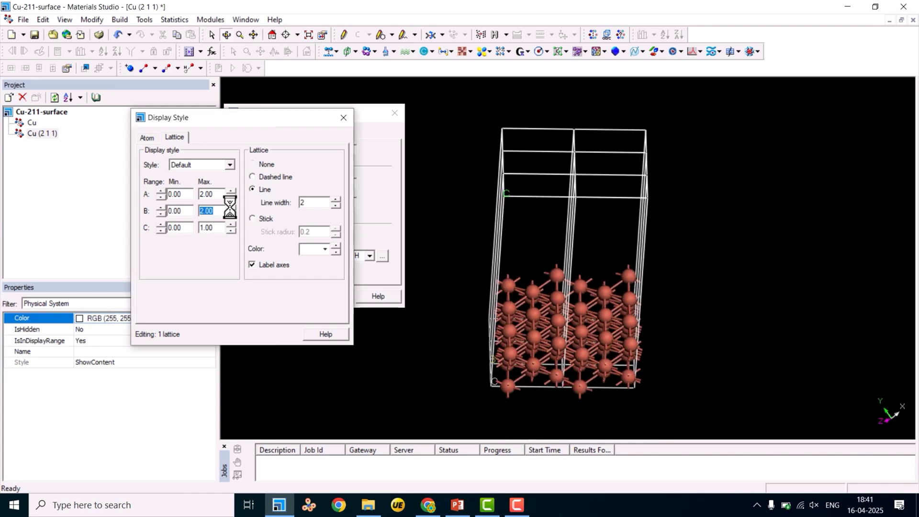
pyautogui.moveTo(576, 211); pyautogui.dragTo(577, 166)
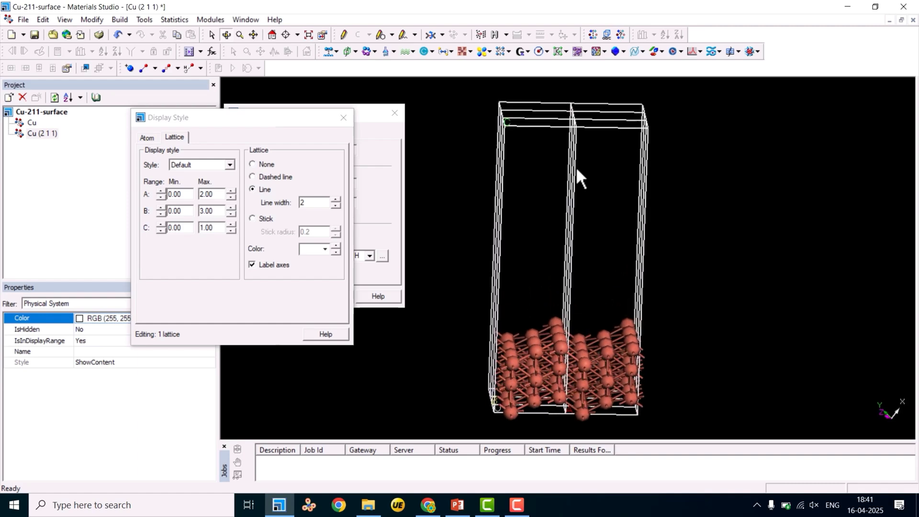
pyautogui.click(232, 208)
pyautogui.moveTo(572, 230); pyautogui.dragTo(594, 293)
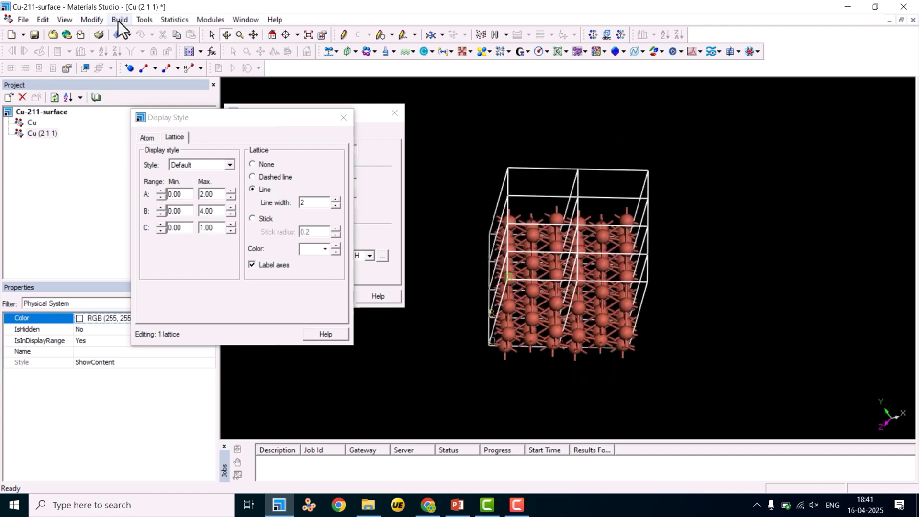
# Step: Create a supercell of the Cu (2 1 1) slab with a range of 2 × 4 × 1
pyautogui.click(119, 21)
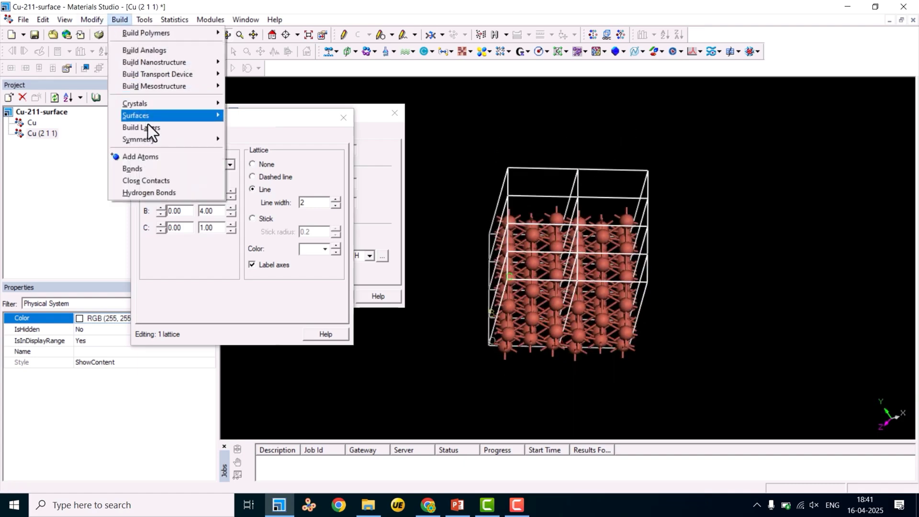
pyautogui.moveTo(148, 137)
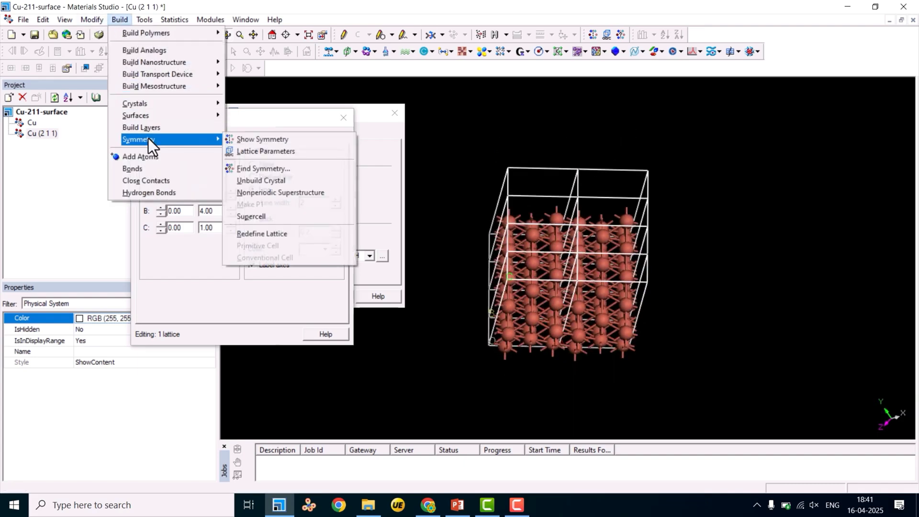
pyautogui.click(262, 214)
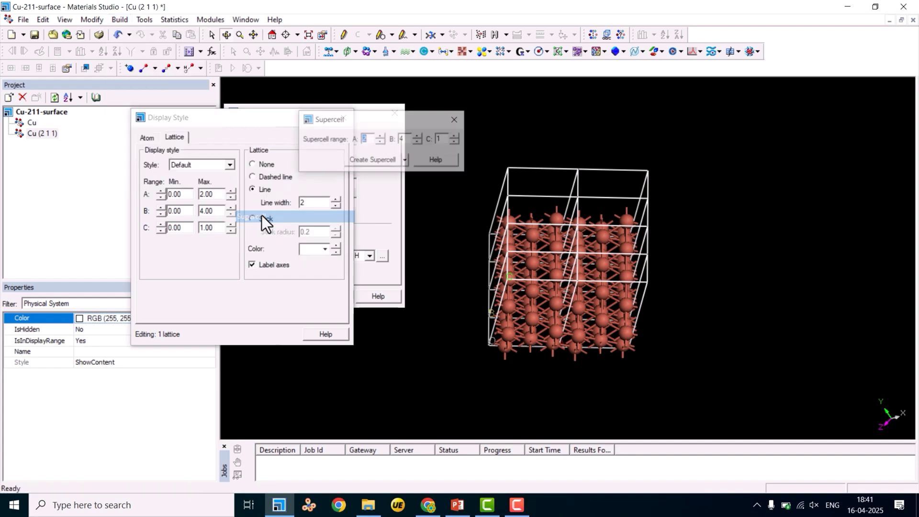
pyautogui.click(405, 139)
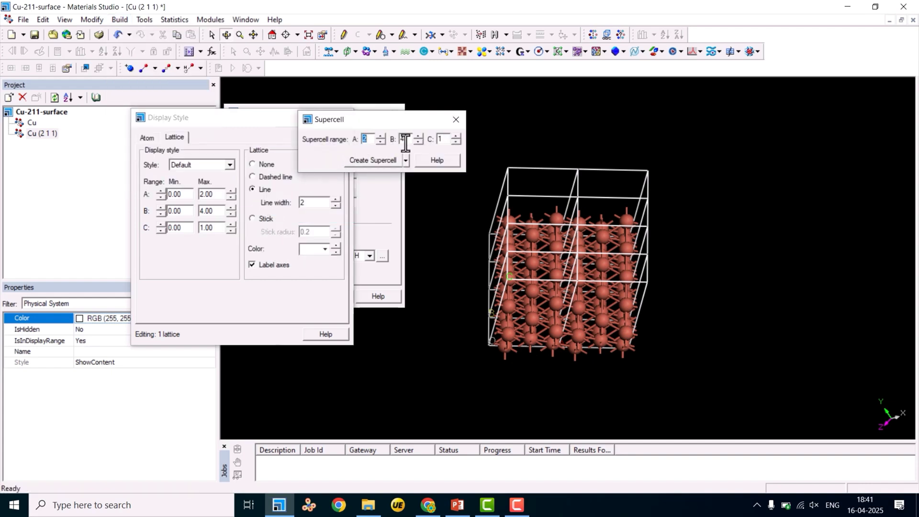
pyautogui.click(372, 161)
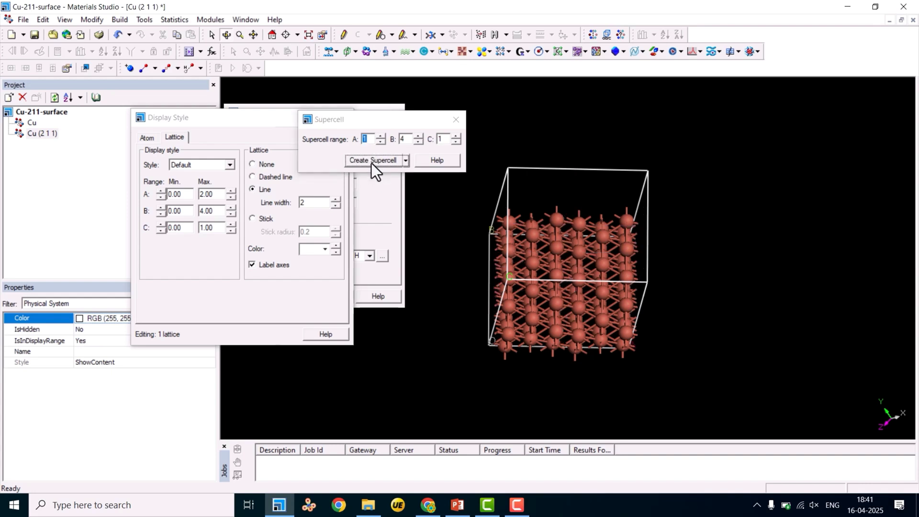
# Step: Close the Supercell, Display Style and Recleave Surface dialogs and examine the supercell's stepped surface and atomic layers up close
pyautogui.moveTo(576, 245); pyautogui.dragTo(584, 283, button='right')
pyautogui.click(254, 35)
pyautogui.moveTo(575, 335); pyautogui.dragTo(617, 191)
pyautogui.scroll(3, 623, 259)
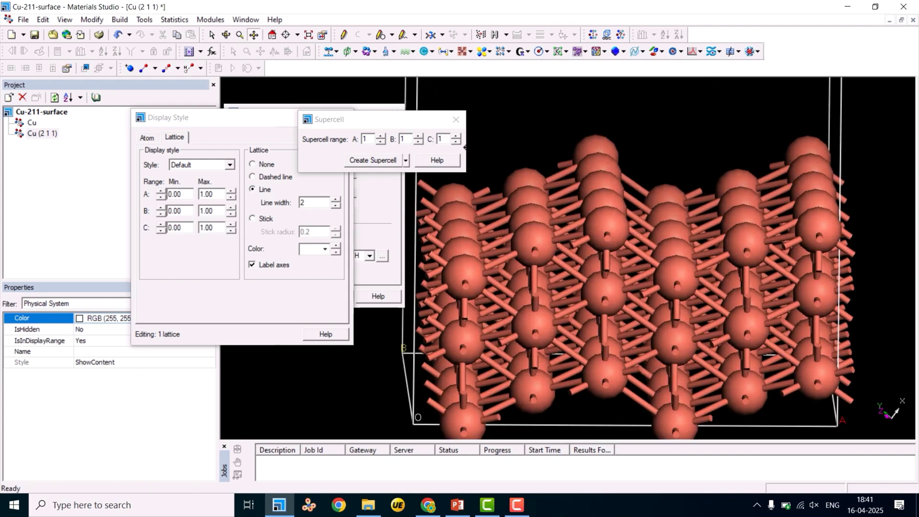
pyautogui.click(457, 119)
pyautogui.click(342, 118)
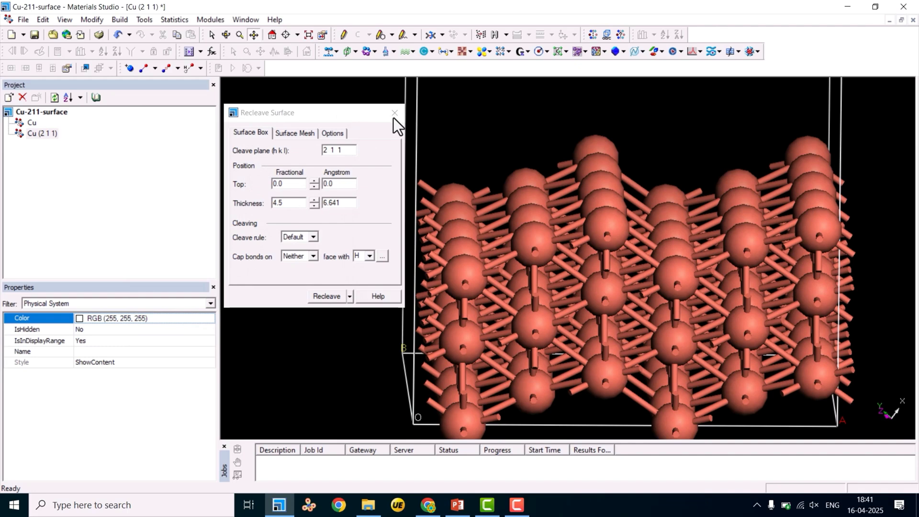
pyautogui.click(395, 113)
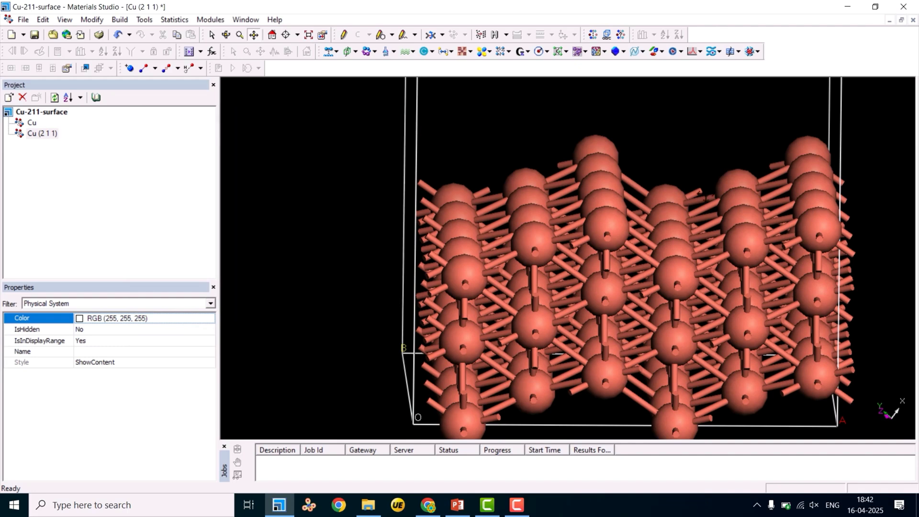
pyautogui.scroll(-3, 574, 258)
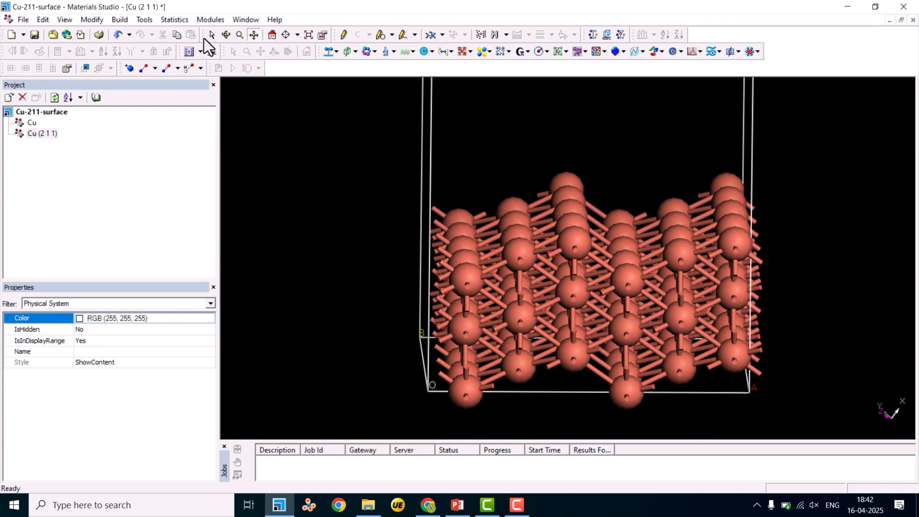
pyautogui.click(226, 35)
pyautogui.moveTo(578, 176)
pyautogui.mouseDown()
pyautogui.moveTo(581, 257)
pyautogui.moveTo(576, 160)
pyautogui.mouseUp()
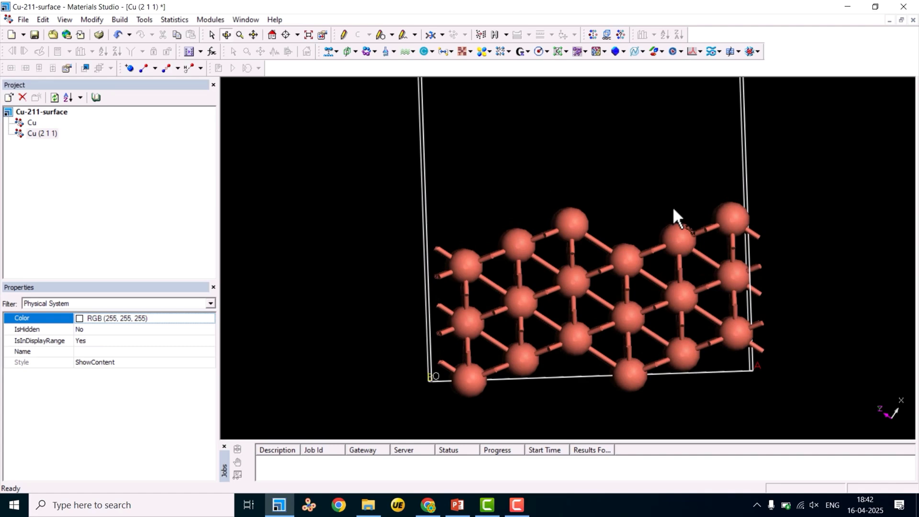
# Step: Replace one copper atom in the slab's upper step-edge row with ruthenium (Ru)
pyautogui.moveTo(626, 178); pyautogui.dragTo(626, 256)
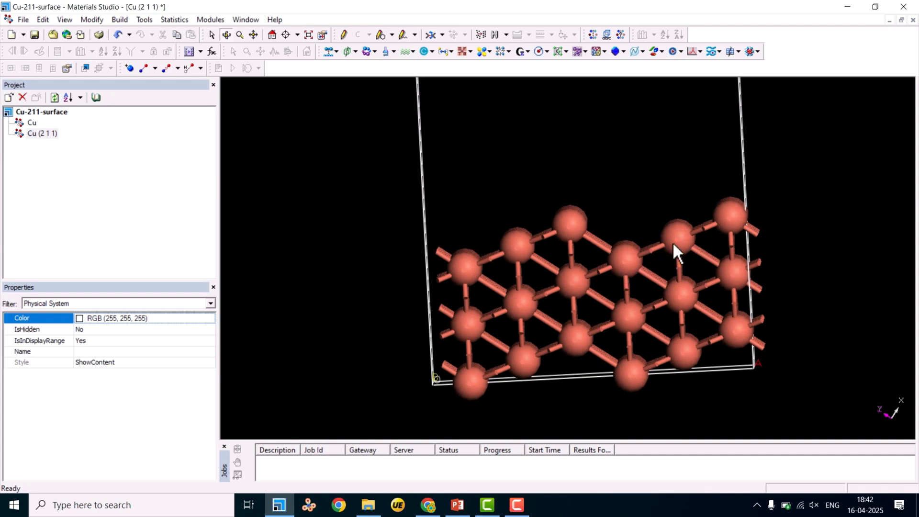
pyautogui.moveTo(646, 194); pyautogui.dragTo(617, 210)
pyautogui.scroll(5, 618, 210)
pyautogui.scroll(-5, 610, 199)
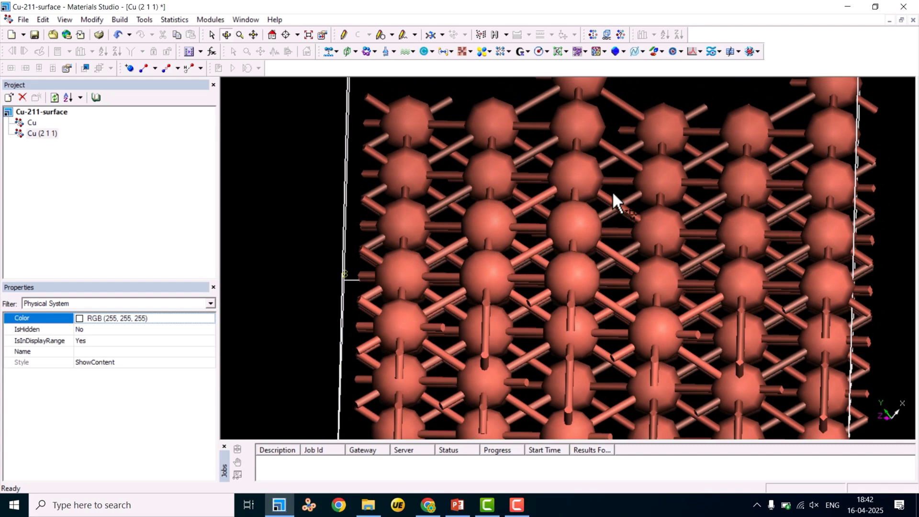
pyautogui.scroll(-2, 604, 188)
pyautogui.moveTo(613, 189); pyautogui.dragTo(583, 219)
pyautogui.scroll(-3, 599, 202)
pyautogui.click(577, 218)
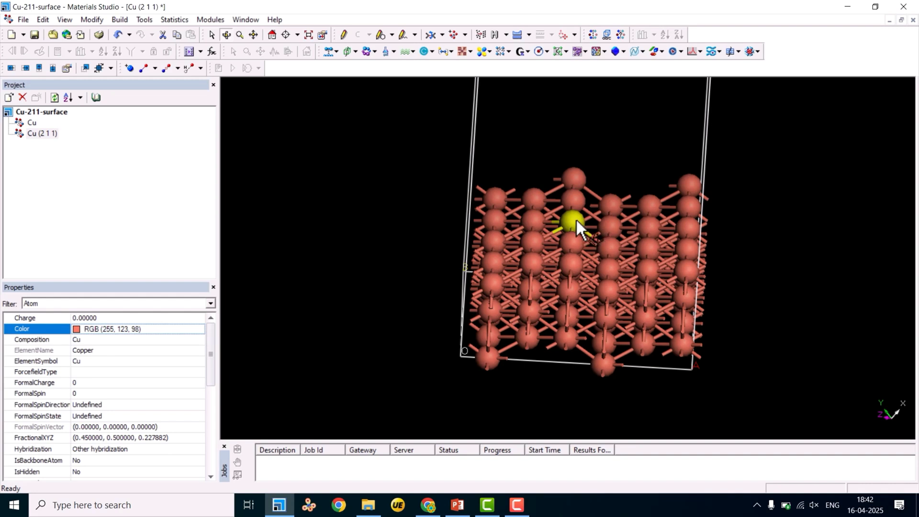
pyautogui.click(92, 20)
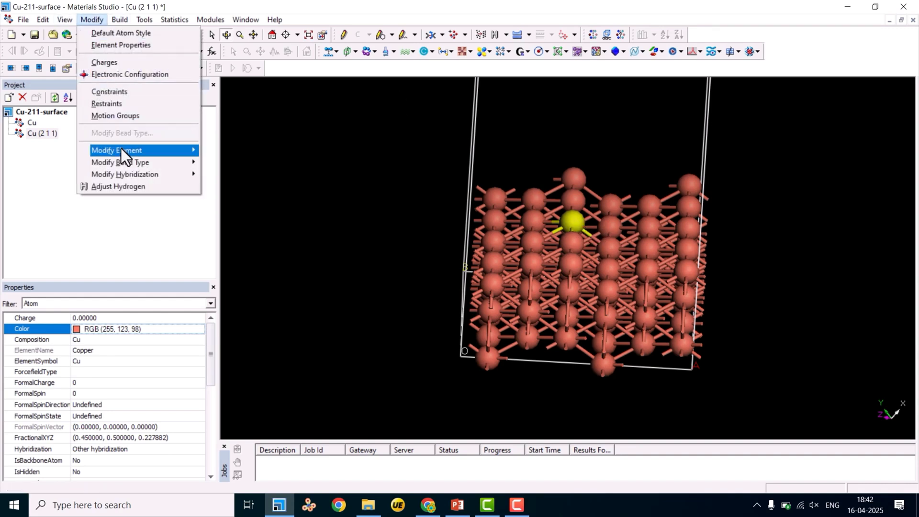
pyautogui.moveTo(122, 149)
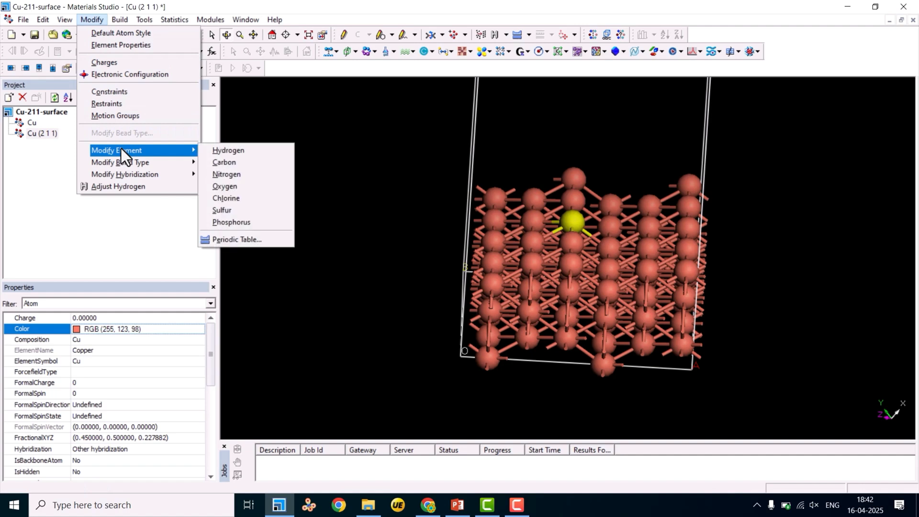
pyautogui.click(232, 239)
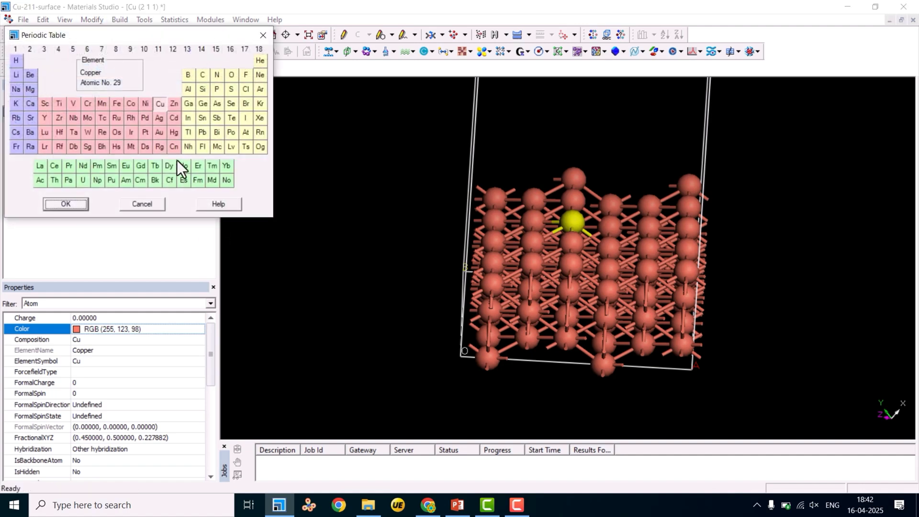
pyautogui.click(117, 119)
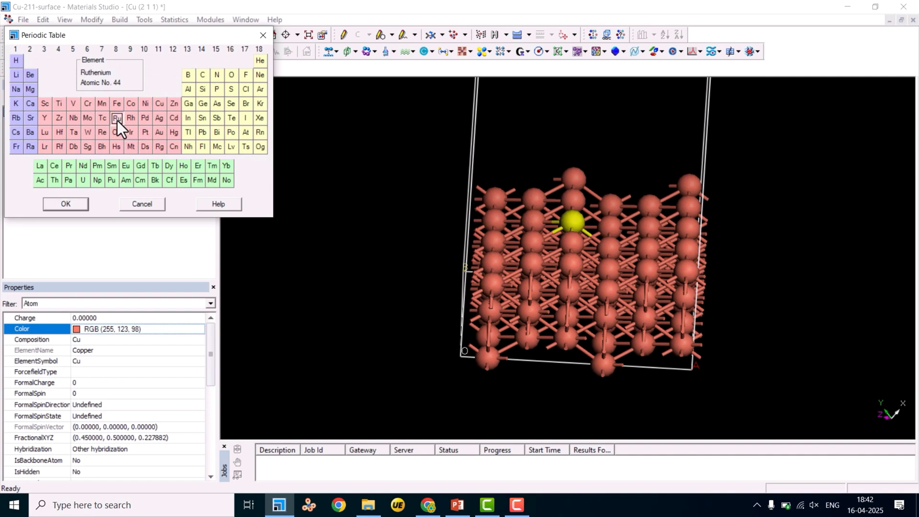
pyautogui.click(65, 204)
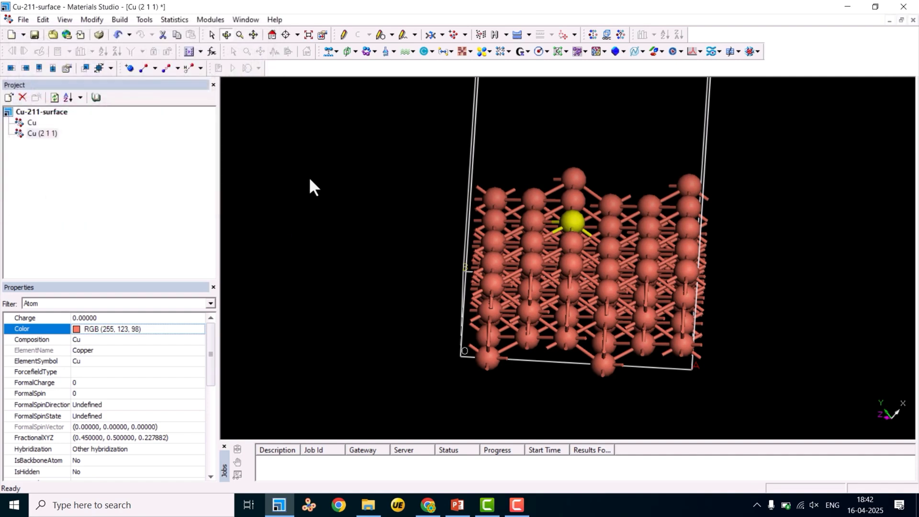
# Step: Change the lower-terrace copper atom at the foot of the step, bonded to the ruthenium atom, to gold (Au)
pyautogui.moveTo(579, 172); pyautogui.dragTo(619, 234)
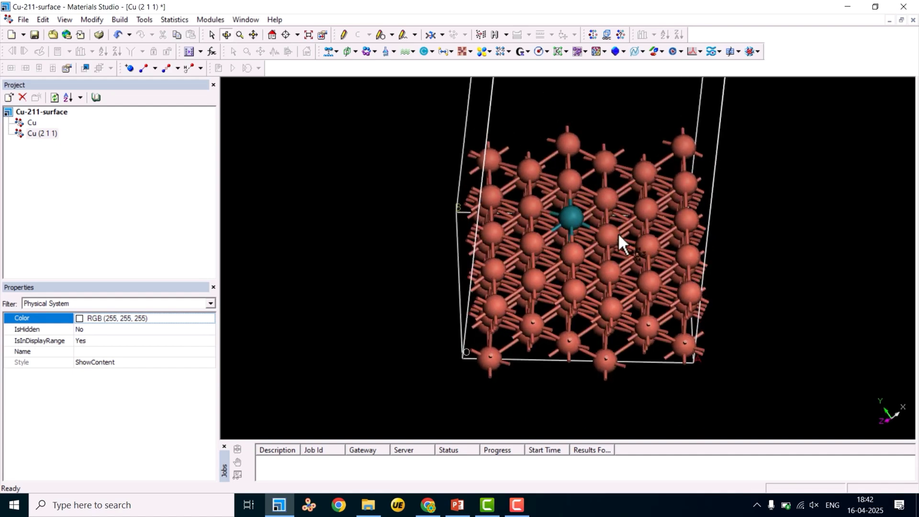
pyautogui.click(609, 235)
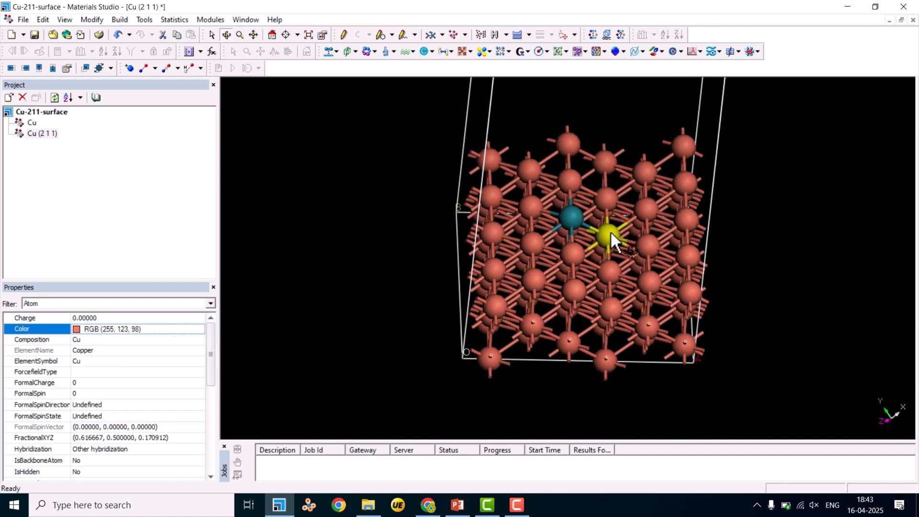
pyautogui.click(116, 19)
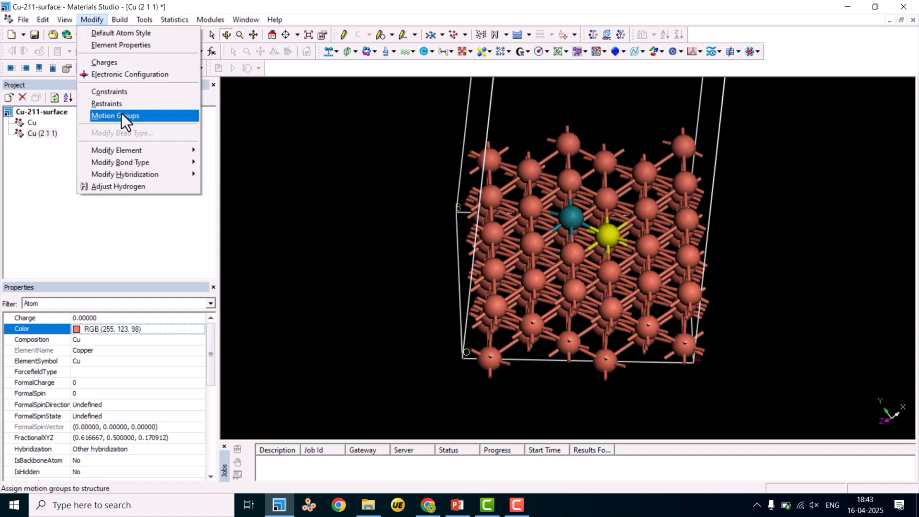
pyautogui.click(172, 150)
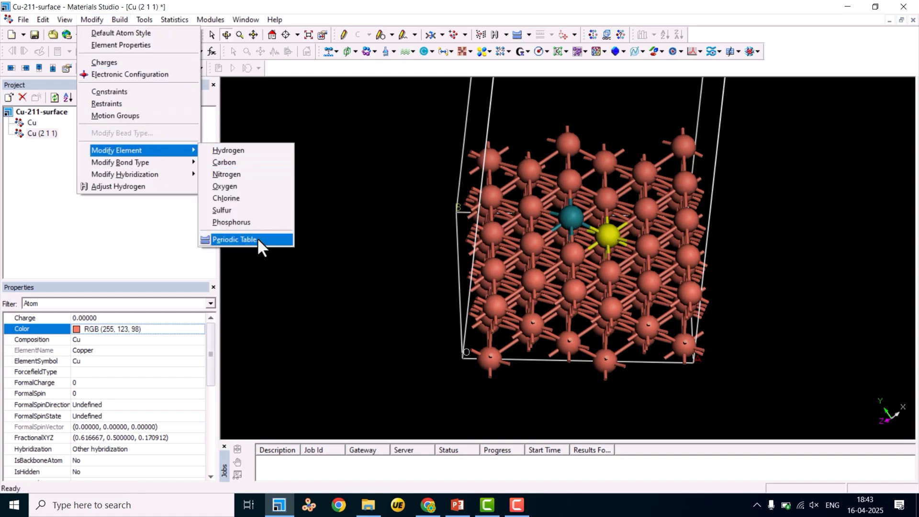
pyautogui.click(257, 239)
pyautogui.click(160, 133)
pyautogui.click(70, 208)
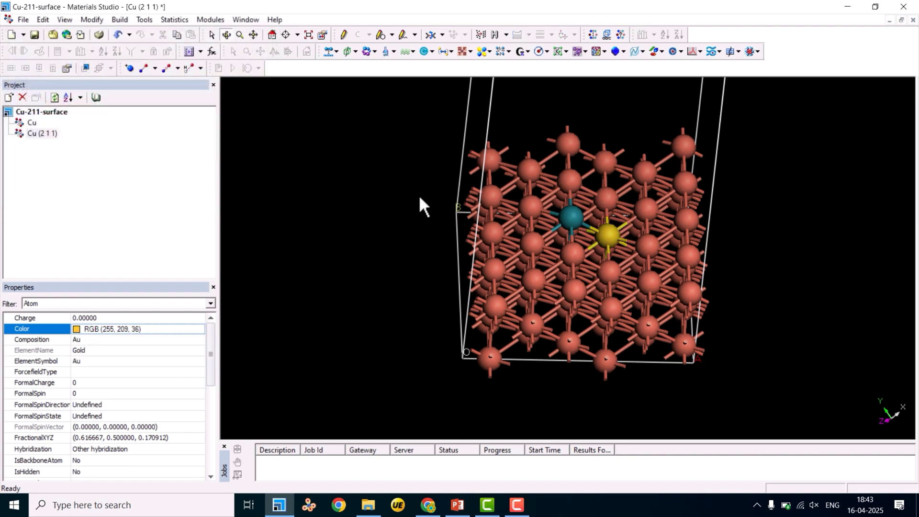
# Step: Change the surface copper atom bonded to the gold atom, on the side away from the ruthenium, to iron (Fe) and clear the selection
pyautogui.click(657, 228)
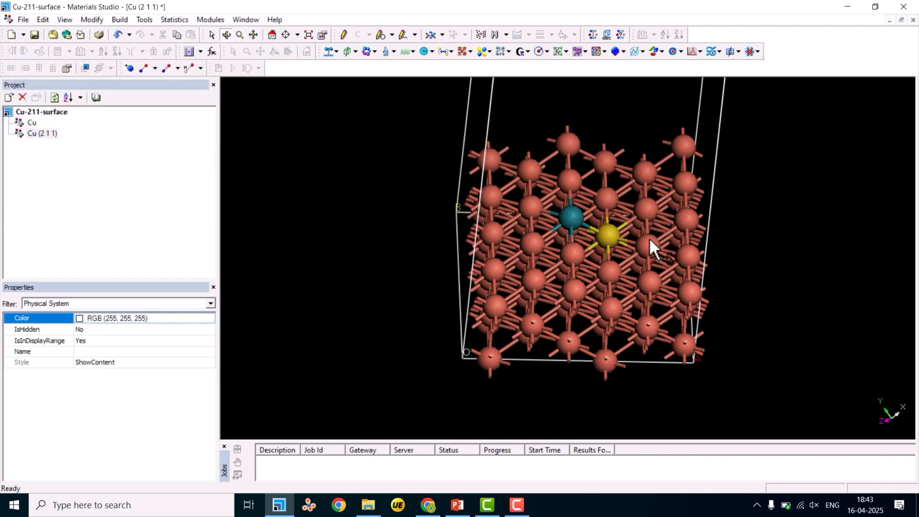
pyautogui.click(649, 214)
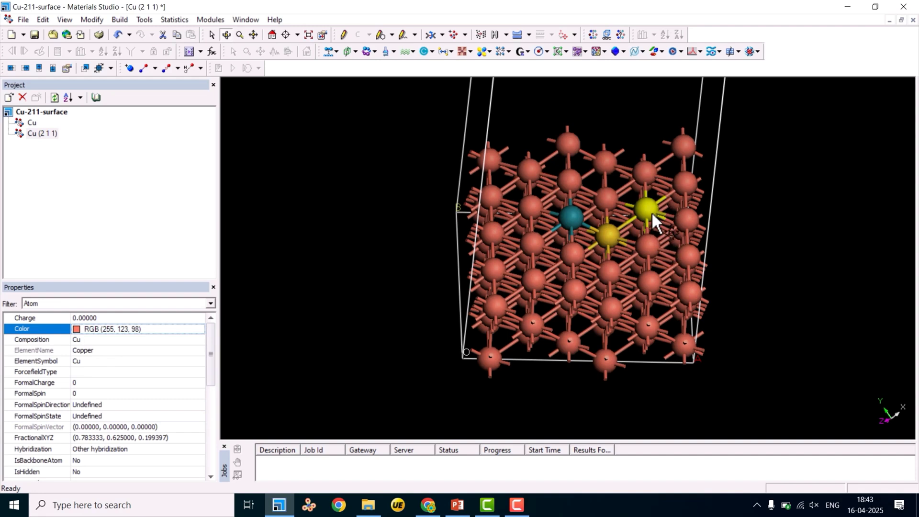
pyautogui.click(119, 19)
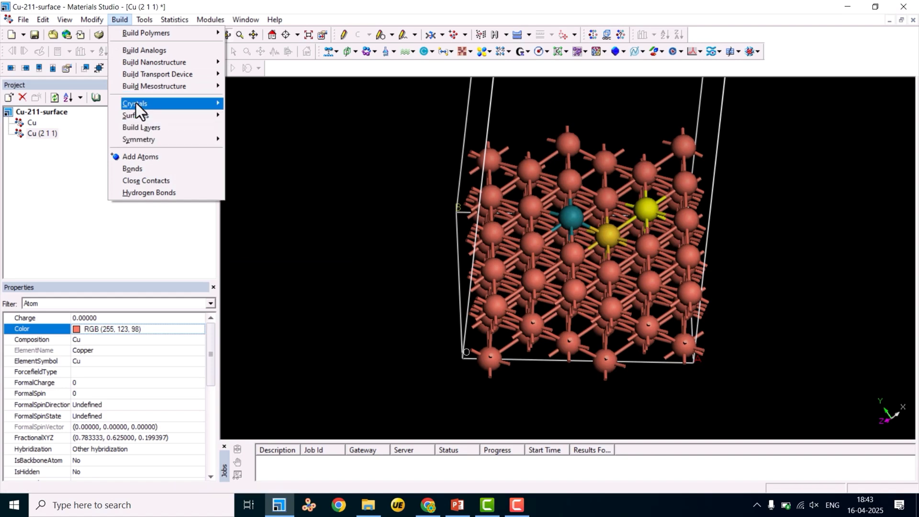
pyautogui.moveTo(96, 21)
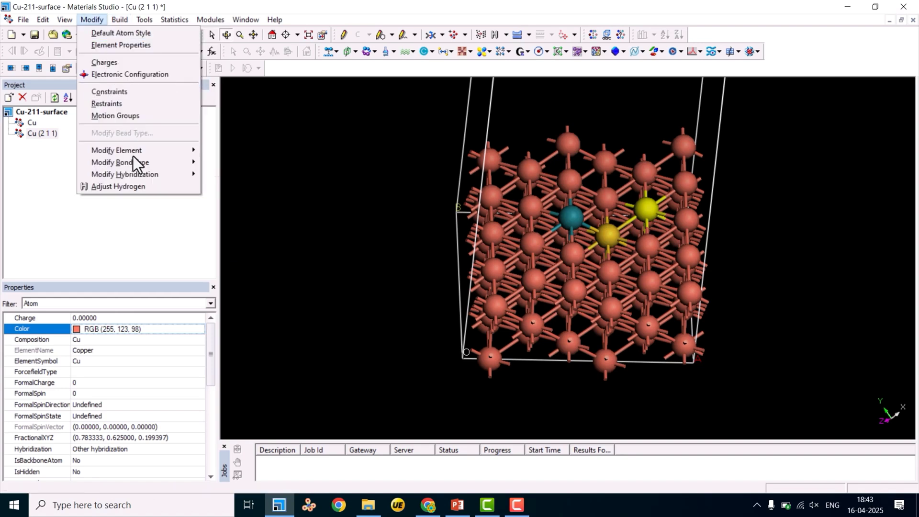
pyautogui.moveTo(134, 151)
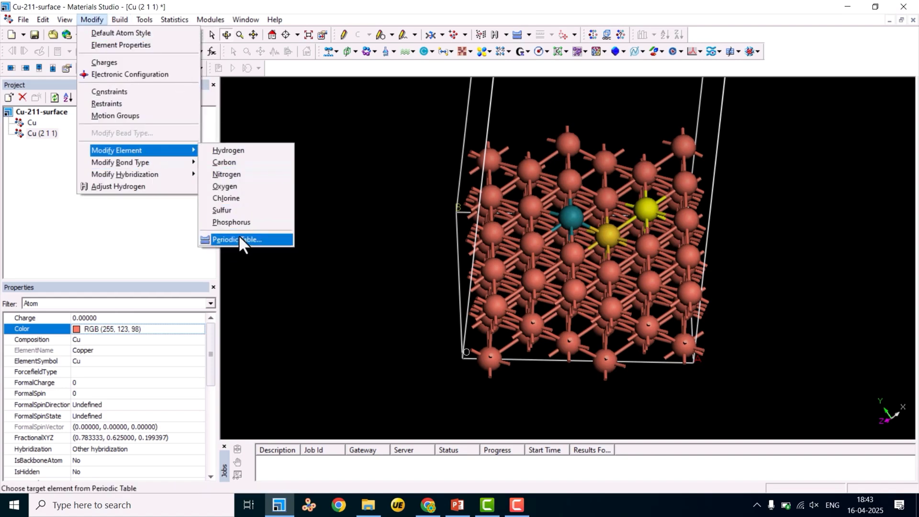
pyautogui.click(239, 238)
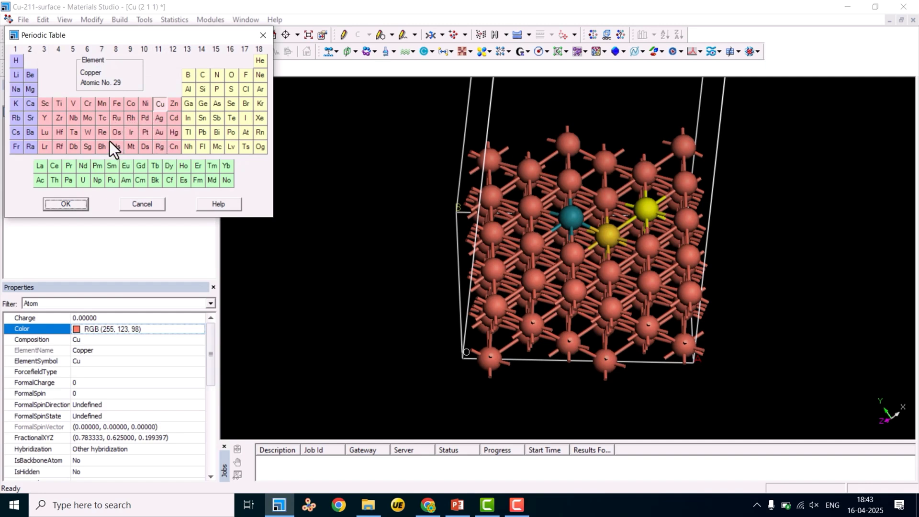
pyautogui.click(117, 104)
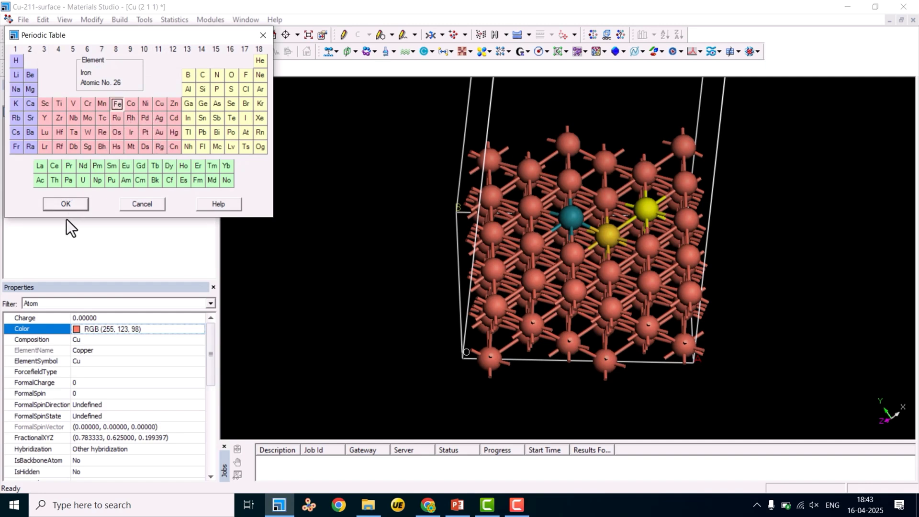
pyautogui.click(63, 204)
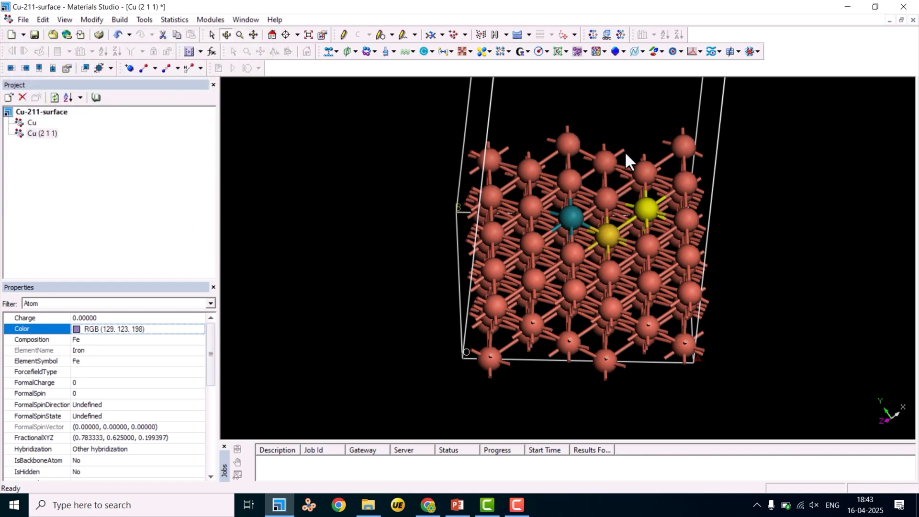
pyautogui.click(634, 136)
# Step: Examine the slab's substituted surface atoms and open the bulk Cu structure to look at its unit cell
pyautogui.moveTo(599, 174); pyautogui.dragTo(625, 198, button='right')
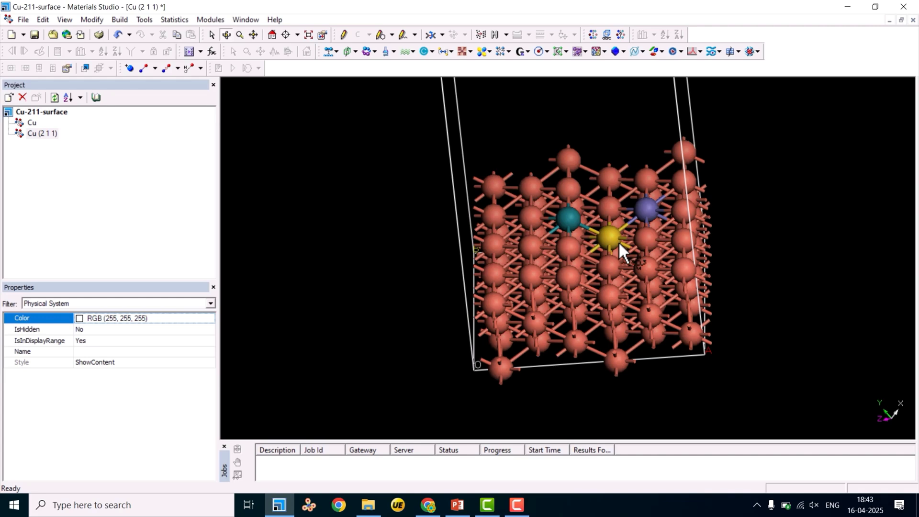
pyautogui.moveTo(584, 193); pyautogui.dragTo(636, 236)
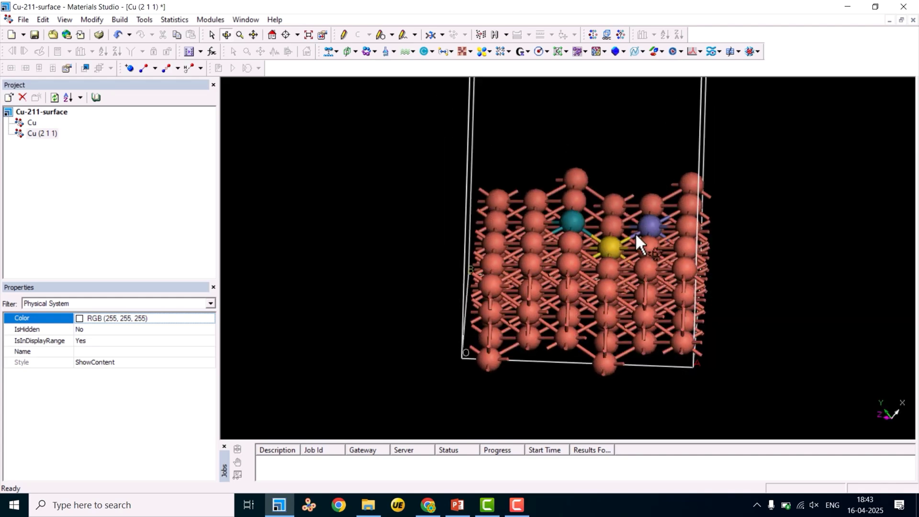
pyautogui.doubleClick(27, 123)
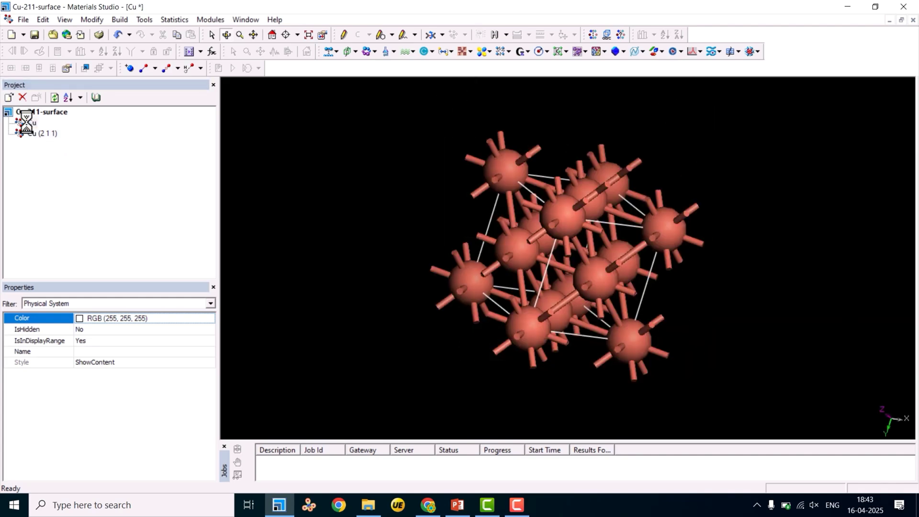
pyautogui.moveTo(588, 202)
pyautogui.mouseDown()
pyautogui.moveTo(588, 259)
pyautogui.moveTo(570, 184)
pyautogui.moveTo(573, 192)
pyautogui.mouseUp()
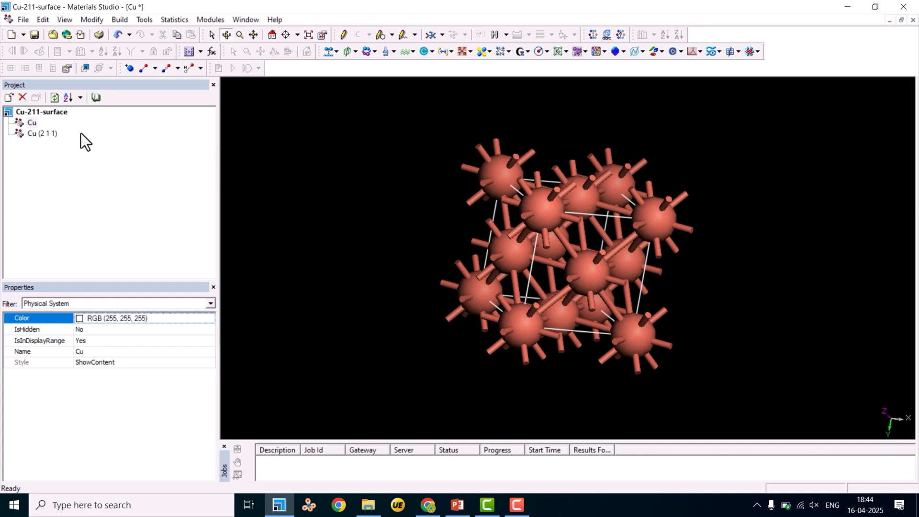
# Step: Reopen the Cu (2 1 1) document and inspect the slab's vacuum layer, side profile and substituted surface atoms
pyautogui.doubleClick(50, 133)
pyautogui.moveTo(613, 225); pyautogui.dragTo(609, 205)
pyautogui.scroll(-5, 608, 204)
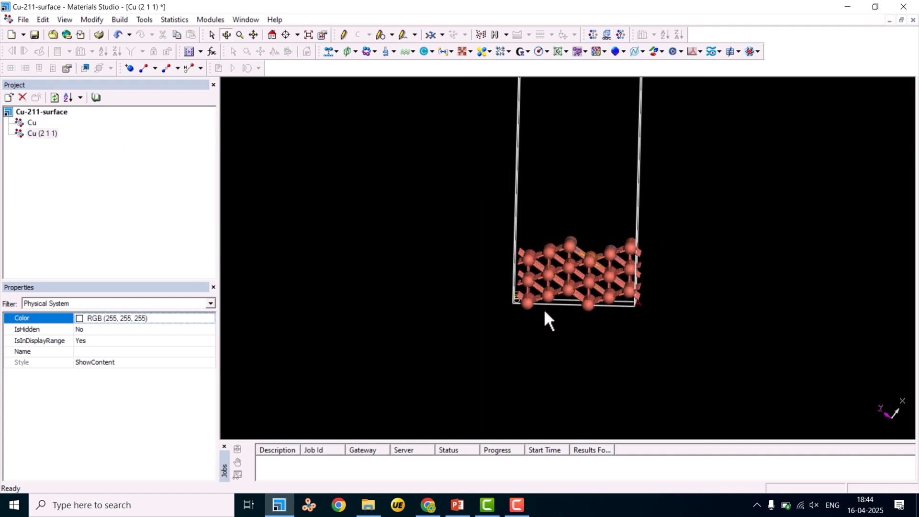
pyautogui.scroll(-3, 555, 238)
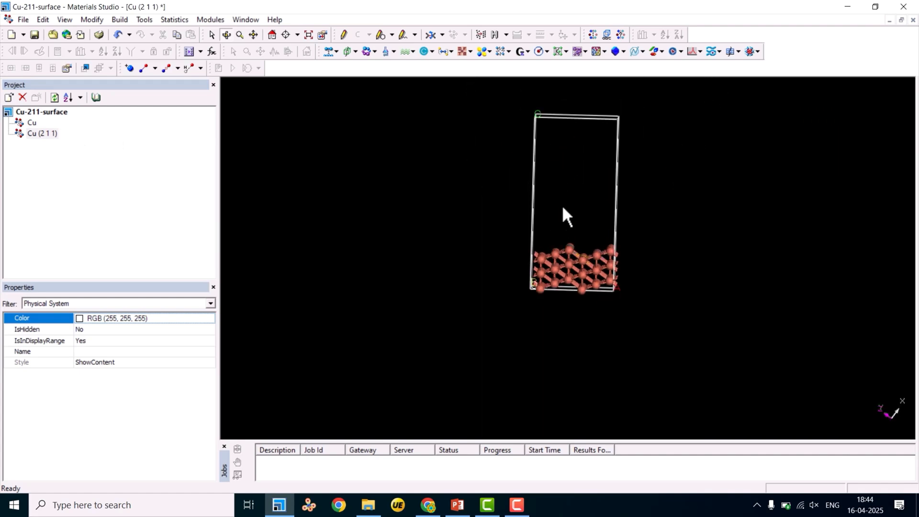
pyautogui.scroll(5, 571, 228)
pyautogui.moveTo(565, 292); pyautogui.dragTo(586, 243)
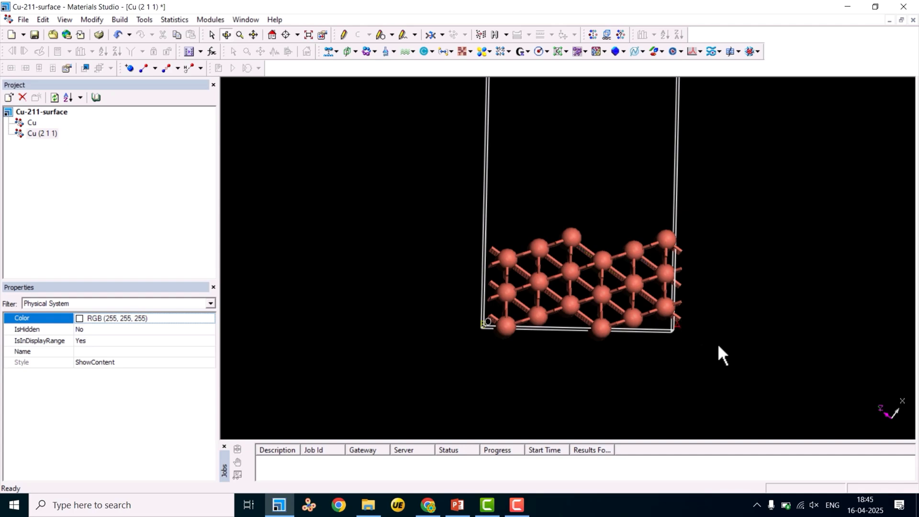
pyautogui.moveTo(624, 218)
pyautogui.mouseDown()
pyautogui.moveTo(605, 247)
pyautogui.moveTo(596, 210)
pyautogui.moveTo(610, 225)
pyautogui.mouseUp()
pyautogui.scroll(3, 610, 225)
pyautogui.moveTo(600, 191)
pyautogui.mouseDown()
pyautogui.moveTo(612, 252)
pyautogui.moveTo(603, 202)
pyautogui.moveTo(581, 210)
pyautogui.moveTo(606, 181)
pyautogui.moveTo(607, 162)
pyautogui.moveTo(595, 173)
pyautogui.mouseUp()
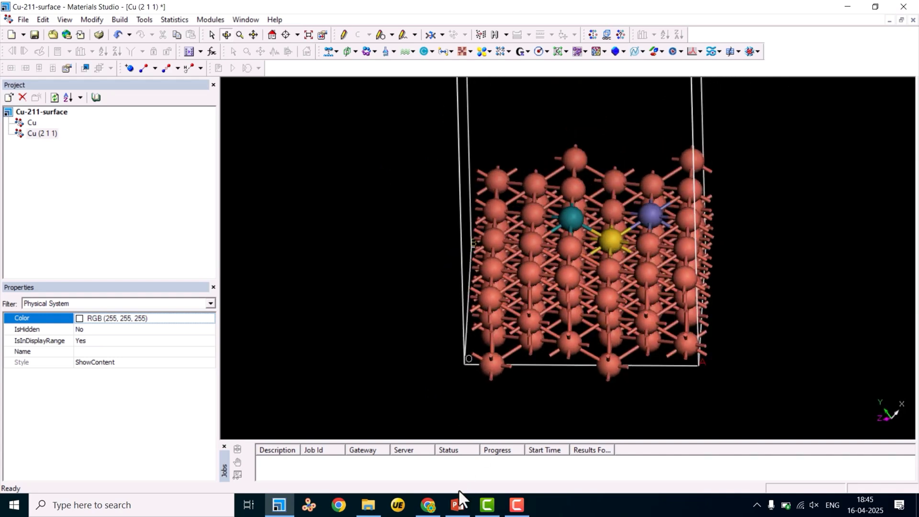